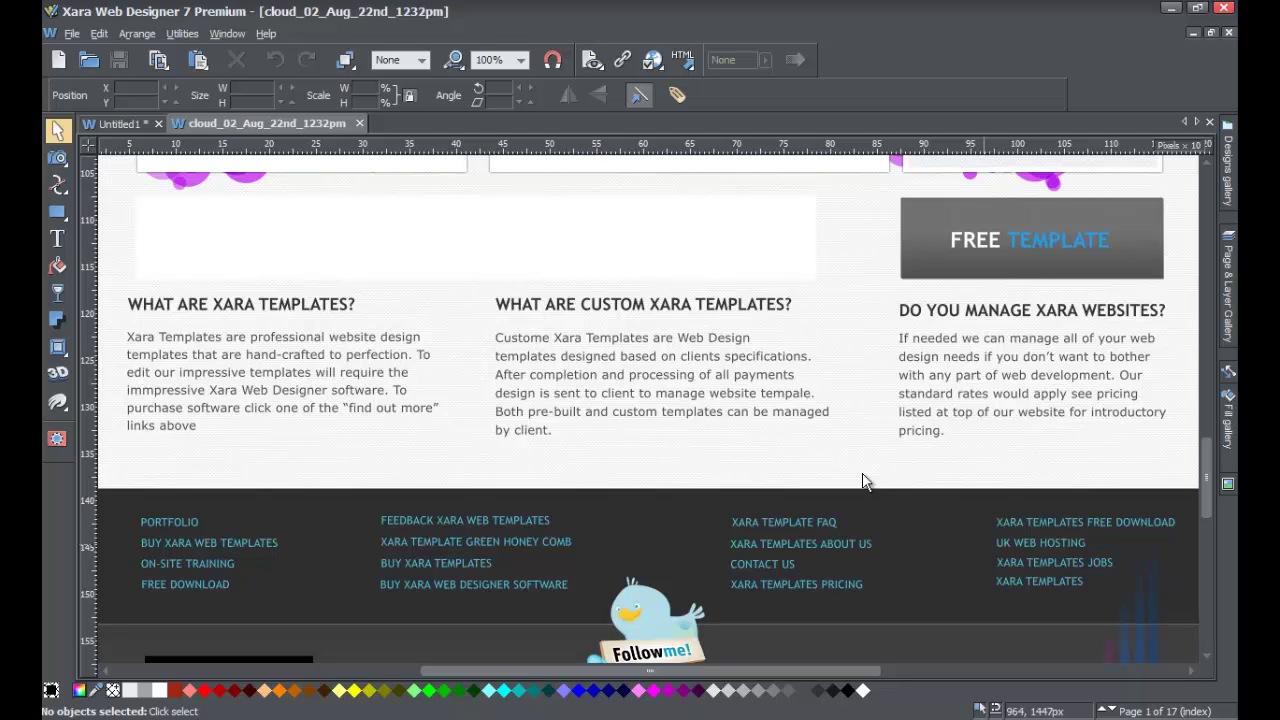
Review the website's FTP publishing details in Web Properties, including host address, sub-folder and website URL, and accept them.
{"action": "left_click", "coordinate": [182, 33]}
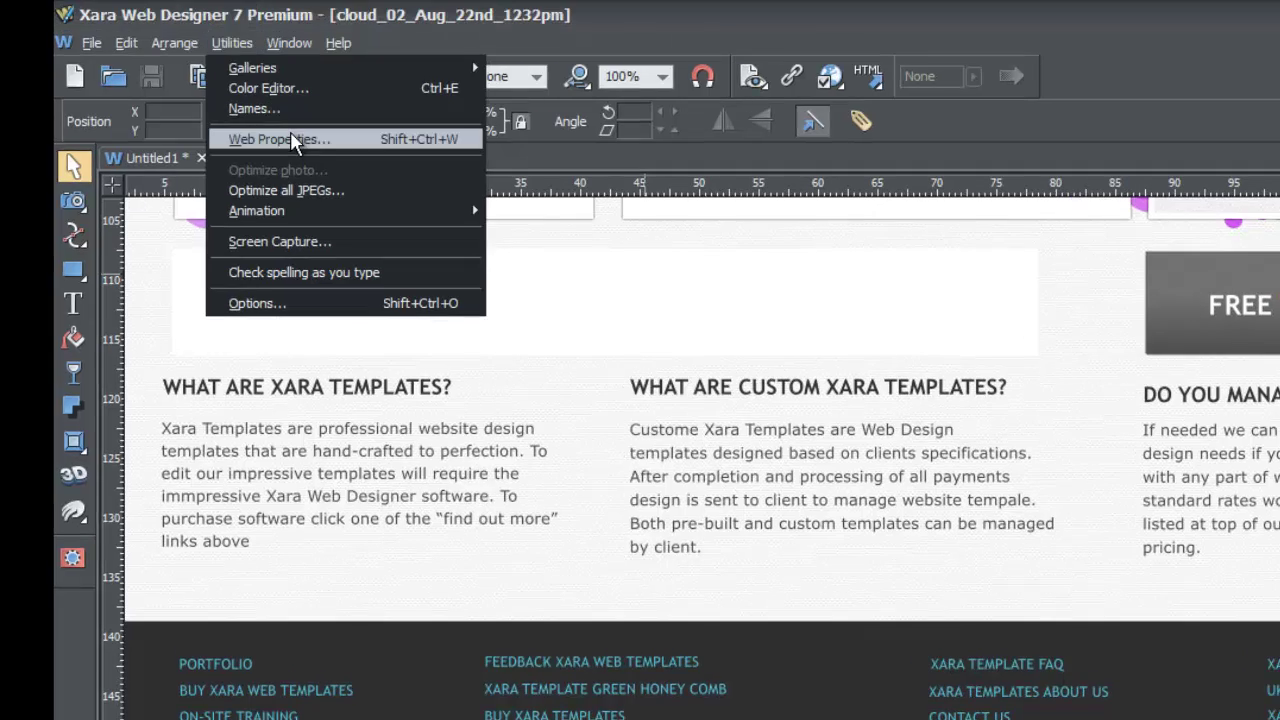
{"action": "left_click", "coordinate": [290, 139]}
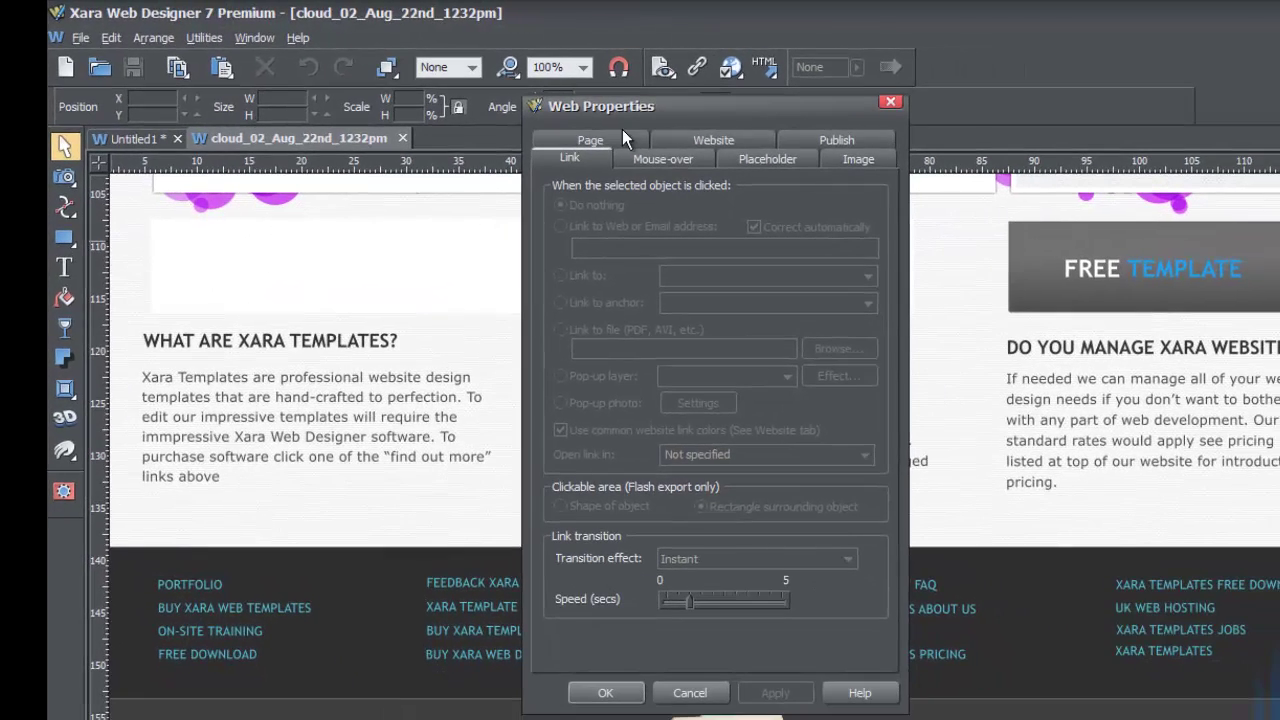
{"action": "left_click", "coordinate": [798, 144]}
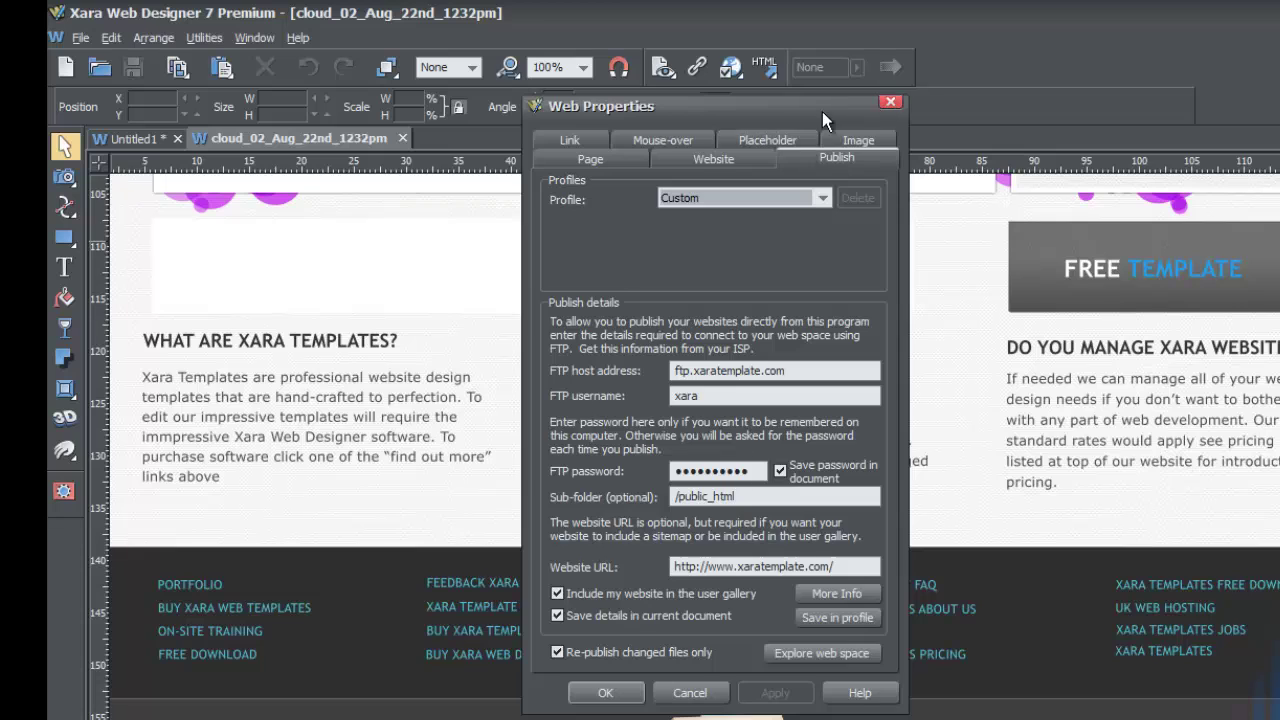
{"action": "left_click_drag", "start_coordinate": [822, 108], "coordinate": [824, 78]}
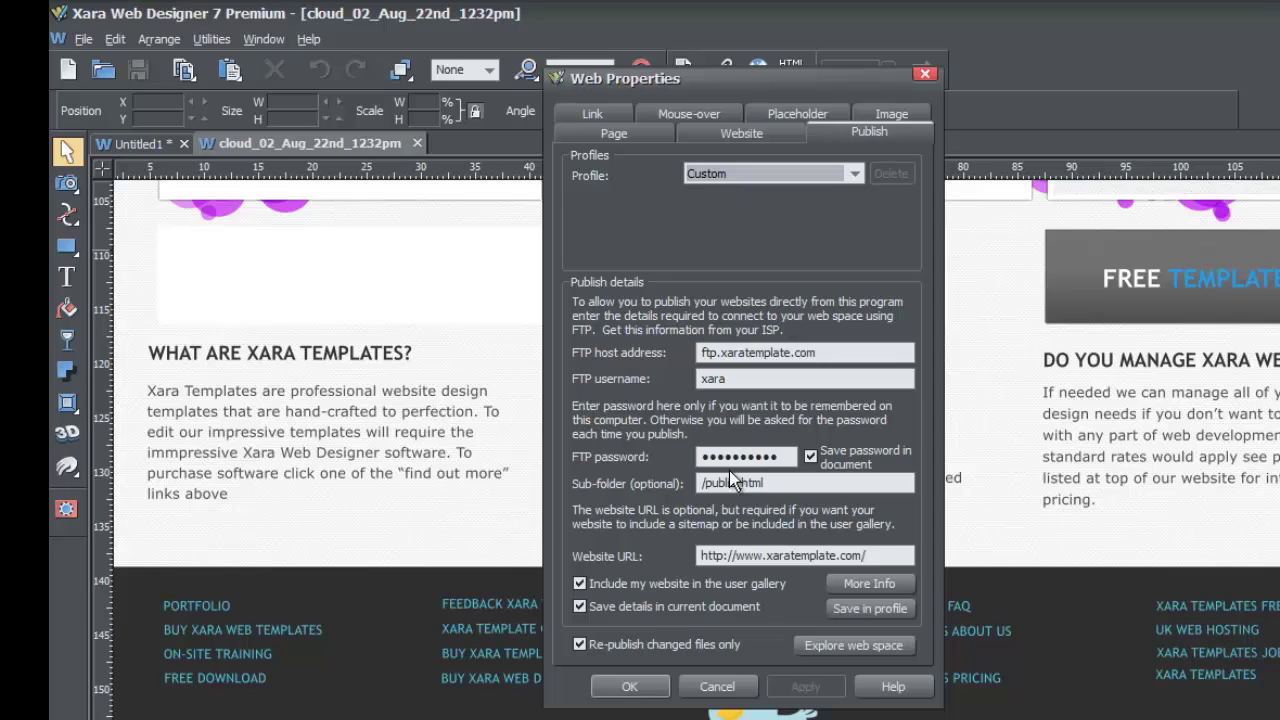
{"action": "left_click", "coordinate": [629, 686]}
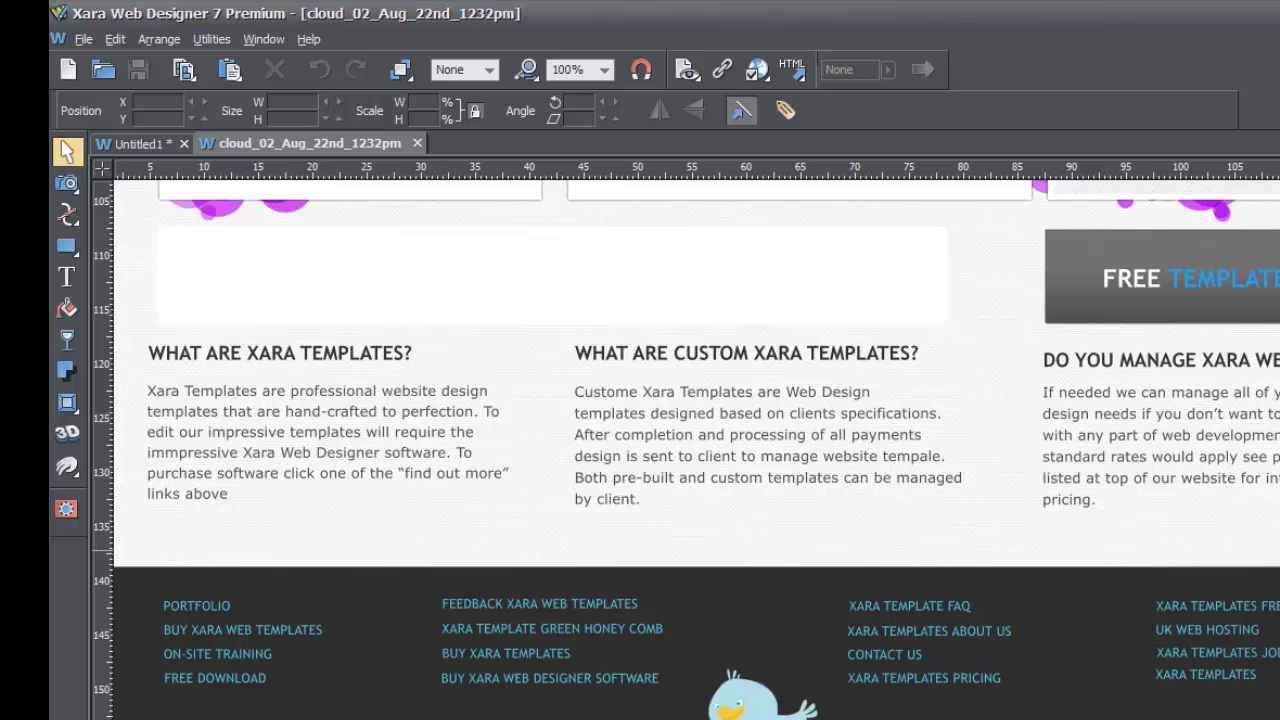
{"action": "scroll", "coordinate": [1000, 548], "scroll_direction": "up", "scroll_amount": 2}
{"action": "scroll", "coordinate": [686, 449], "scroll_direction": "up", "scroll_amount": 12}
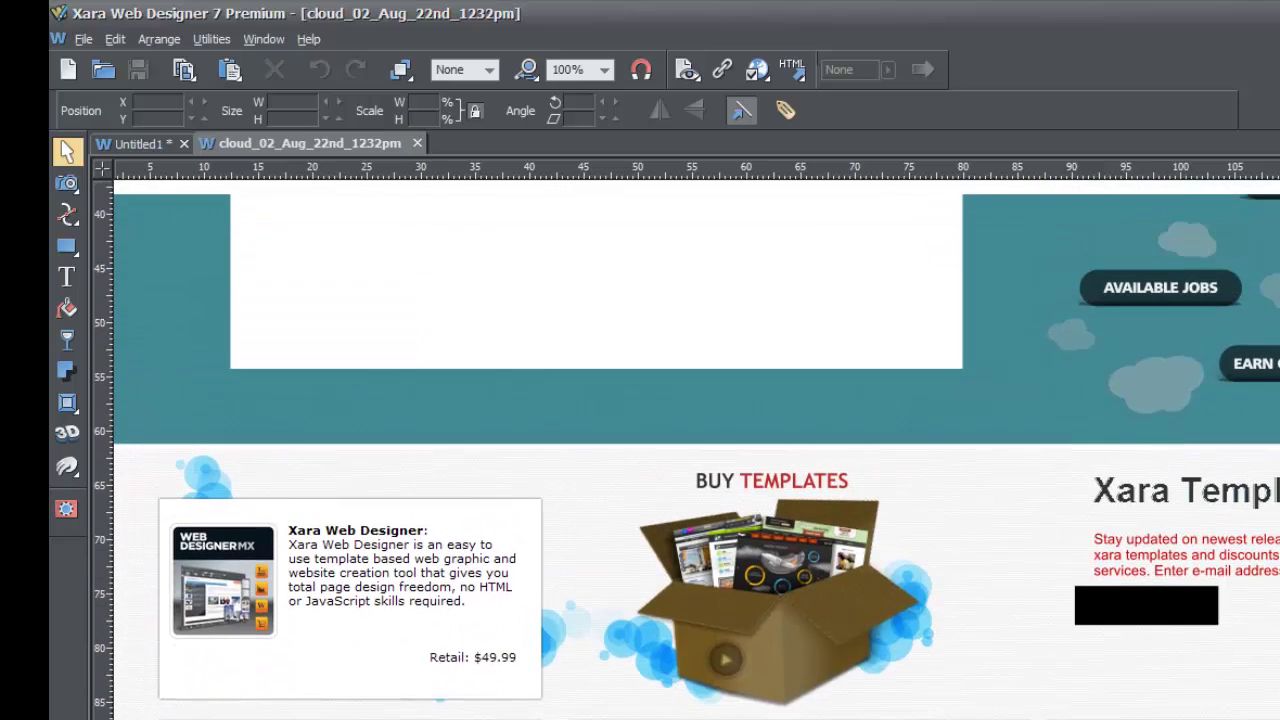
{"action": "scroll", "coordinate": [686, 449], "scroll_direction": "up", "scroll_amount": 5}
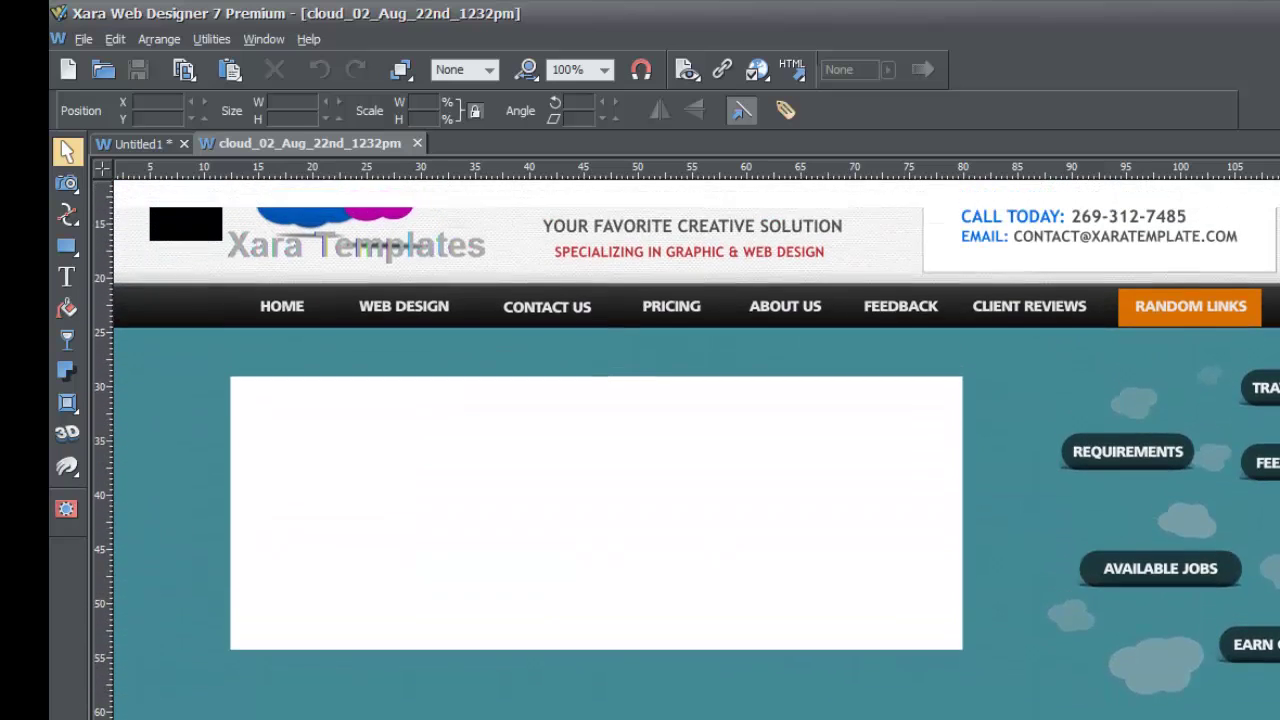
{"action": "scroll", "coordinate": [686, 449], "scroll_direction": "down", "scroll_amount": 10}
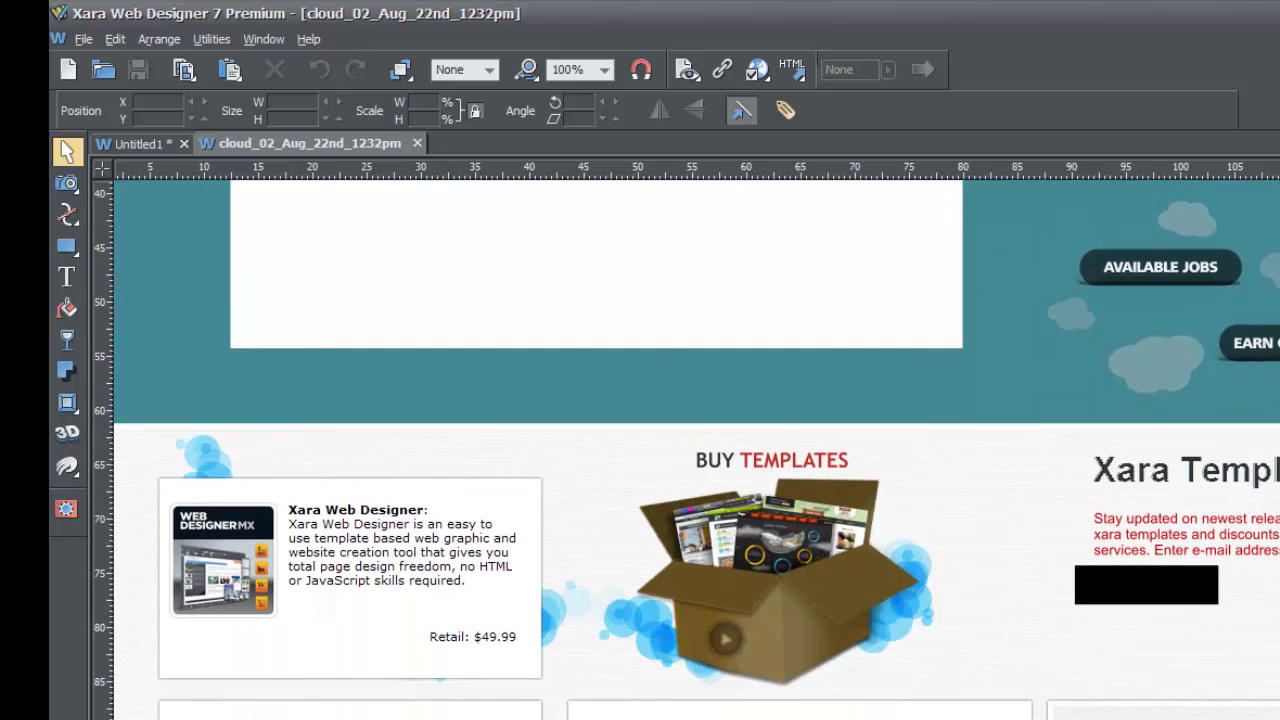
{"action": "scroll", "coordinate": [686, 449], "scroll_direction": "down", "scroll_amount": 1}
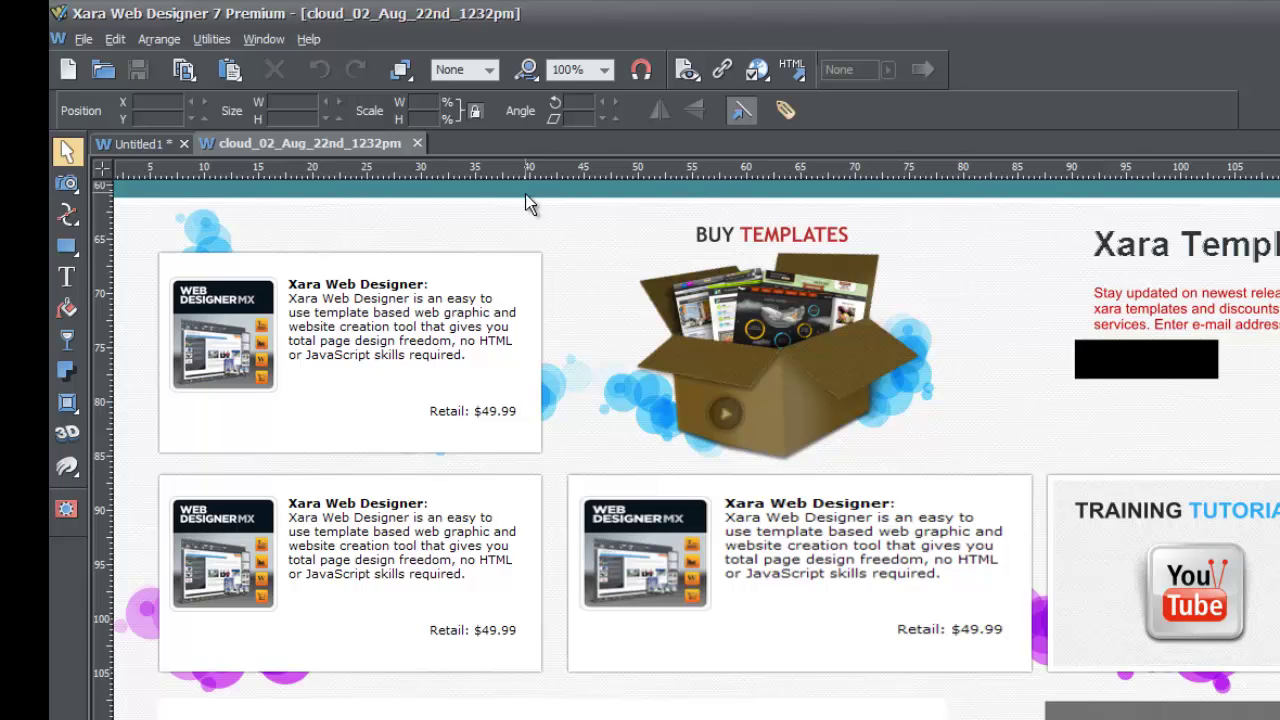
Publish the website to /public_html on ftp.xaratemplate.com, exporting it as index into the August_2012 folder and replacing the existing files.
{"action": "left_click", "coordinate": [77, 40]}
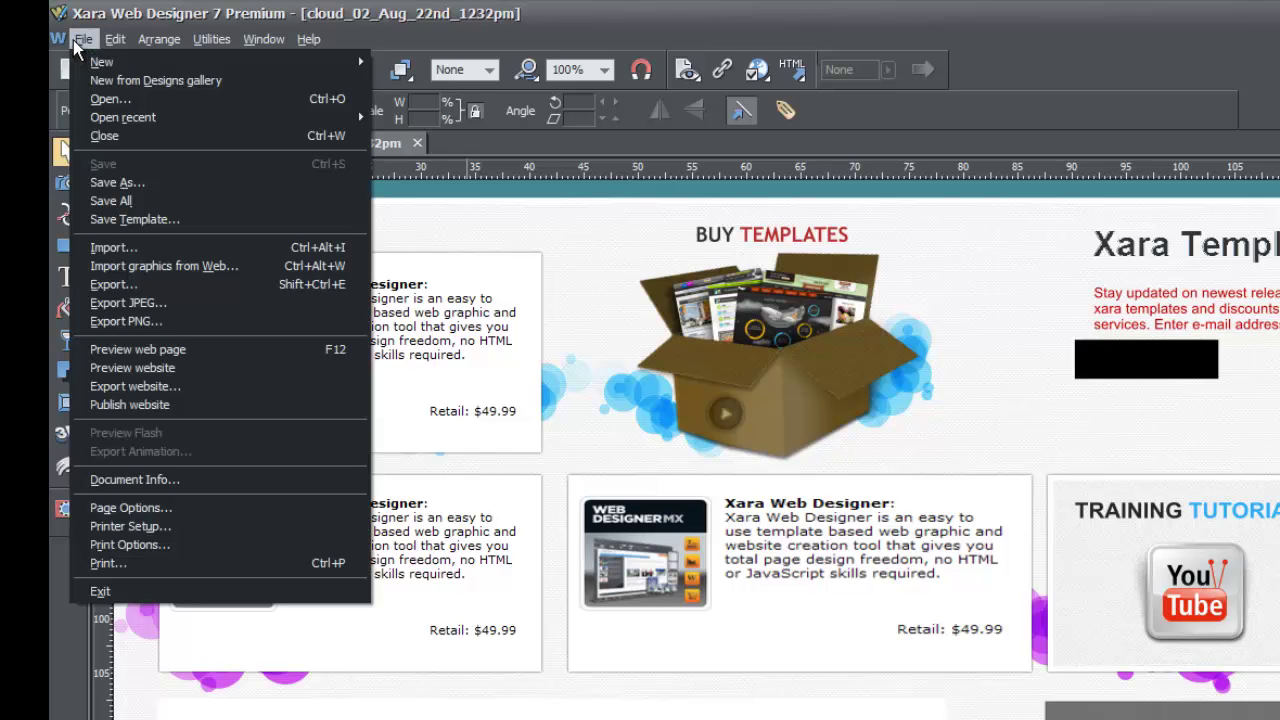
{"action": "left_click", "coordinate": [205, 405]}
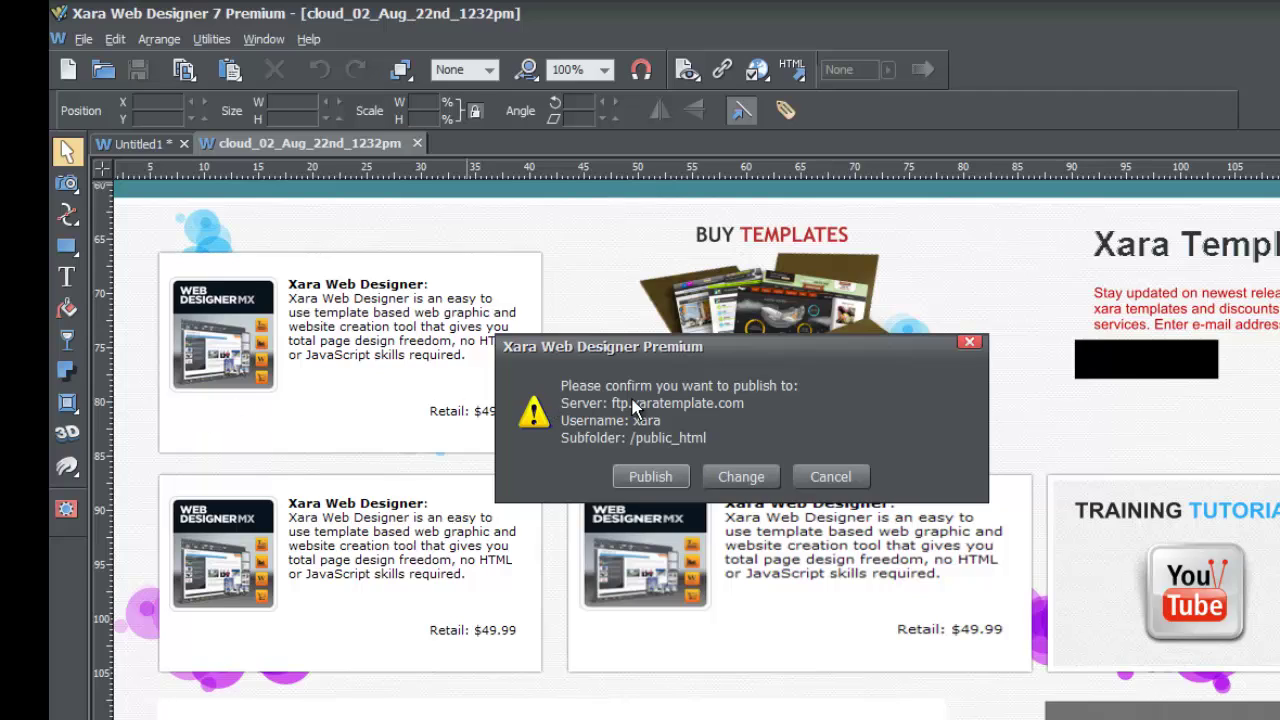
{"action": "left_click", "coordinate": [648, 477]}
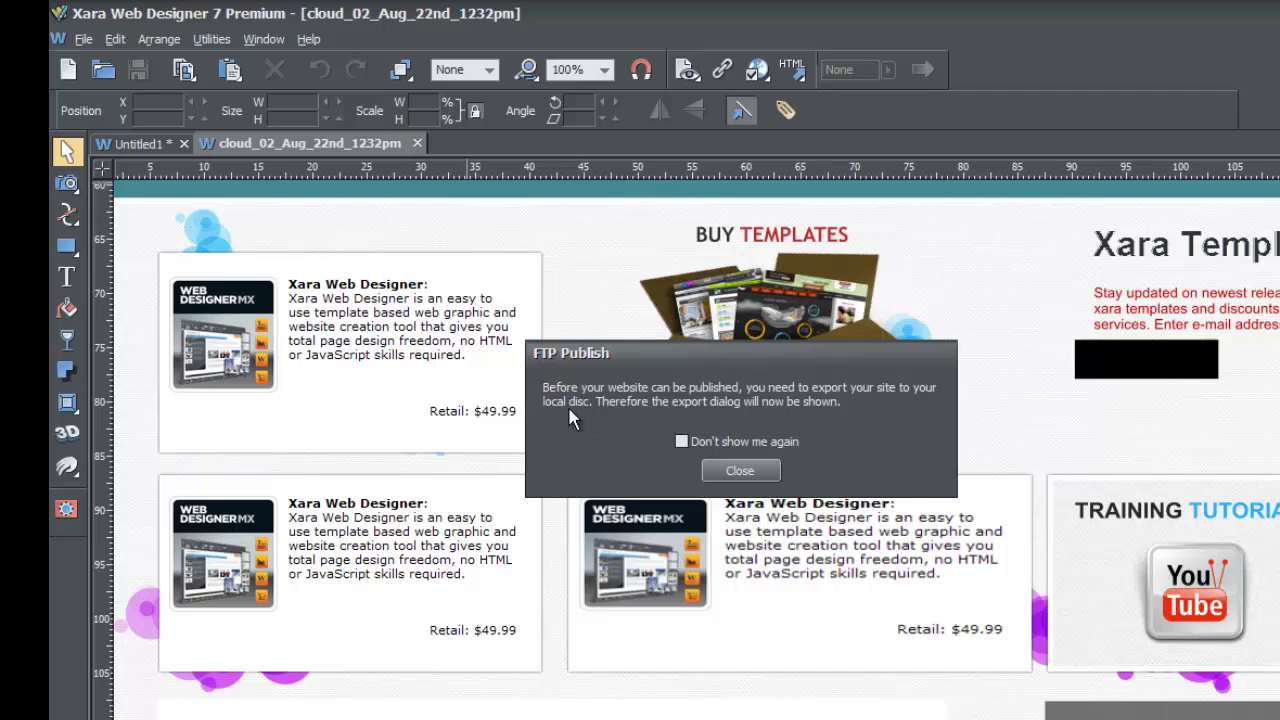
{"action": "left_click", "coordinate": [740, 471]}
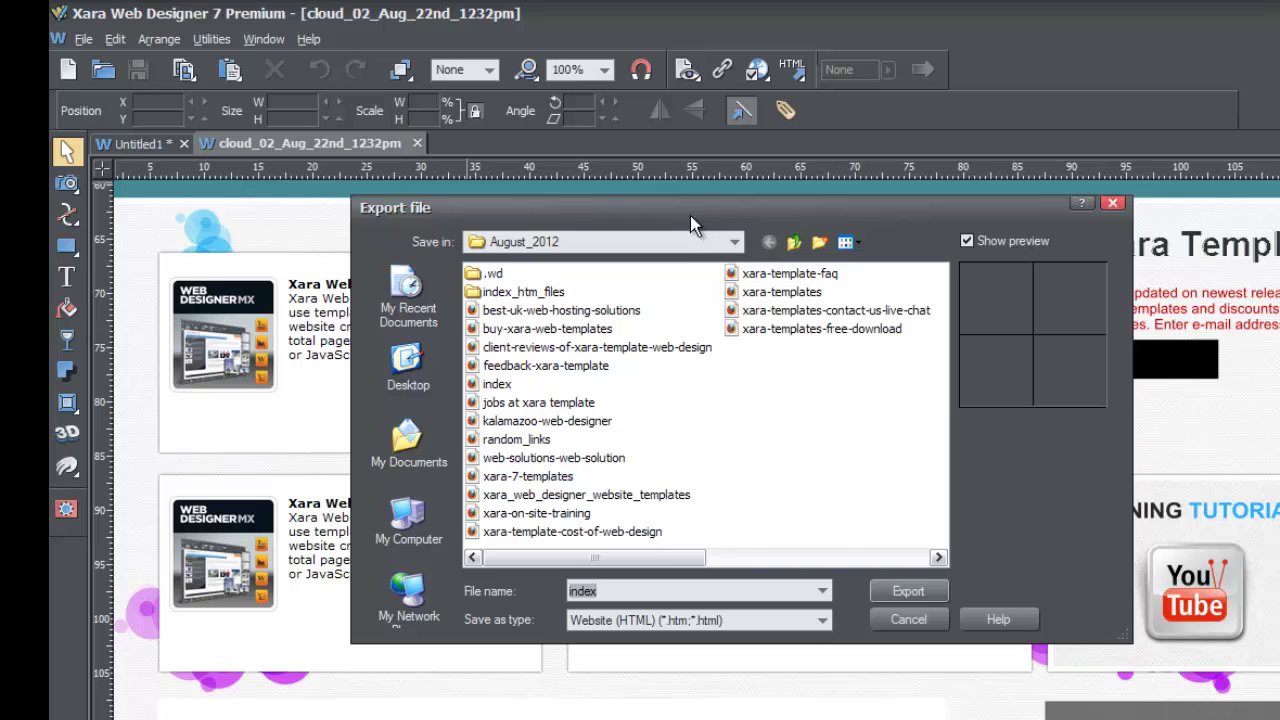
{"action": "mouse_move", "coordinate": [690, 215]}
{"action": "left_mouse_down"}
{"action": "mouse_move", "coordinate": [677, 238]}
{"action": "mouse_move", "coordinate": [685, 203]}
{"action": "left_mouse_up"}
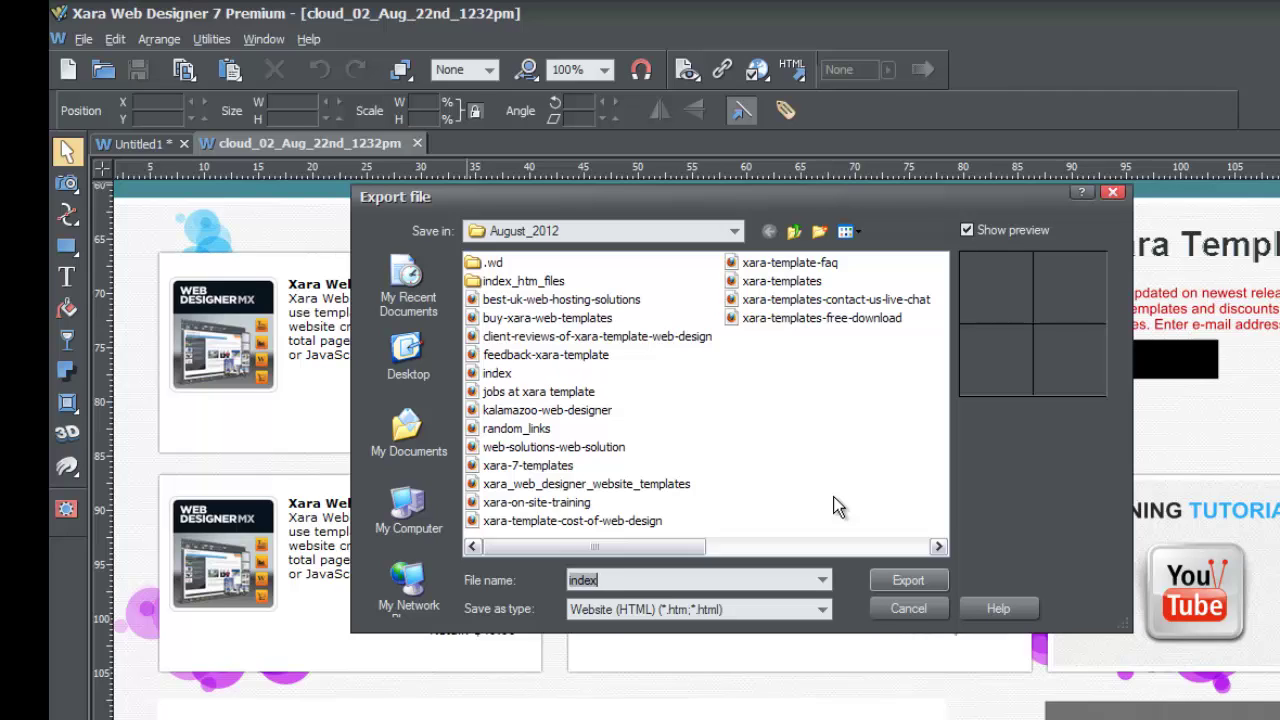
{"action": "left_click", "coordinate": [903, 583]}
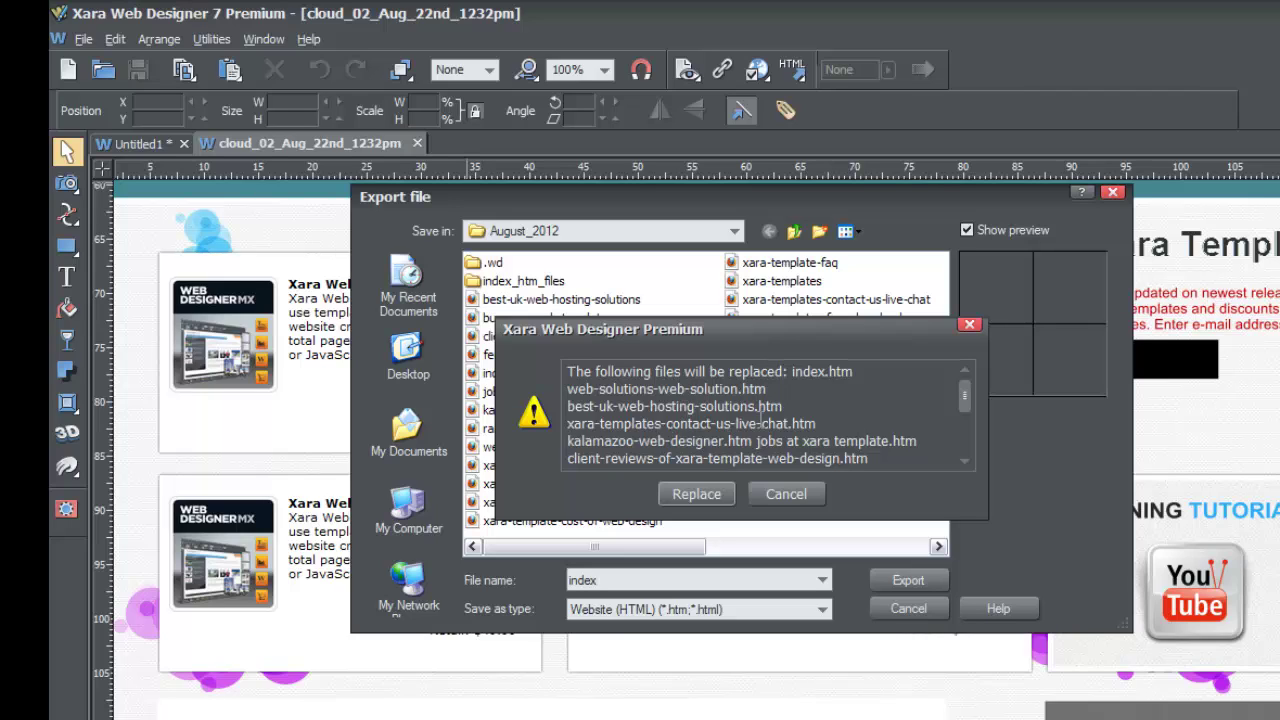
{"action": "left_click", "coordinate": [697, 494]}
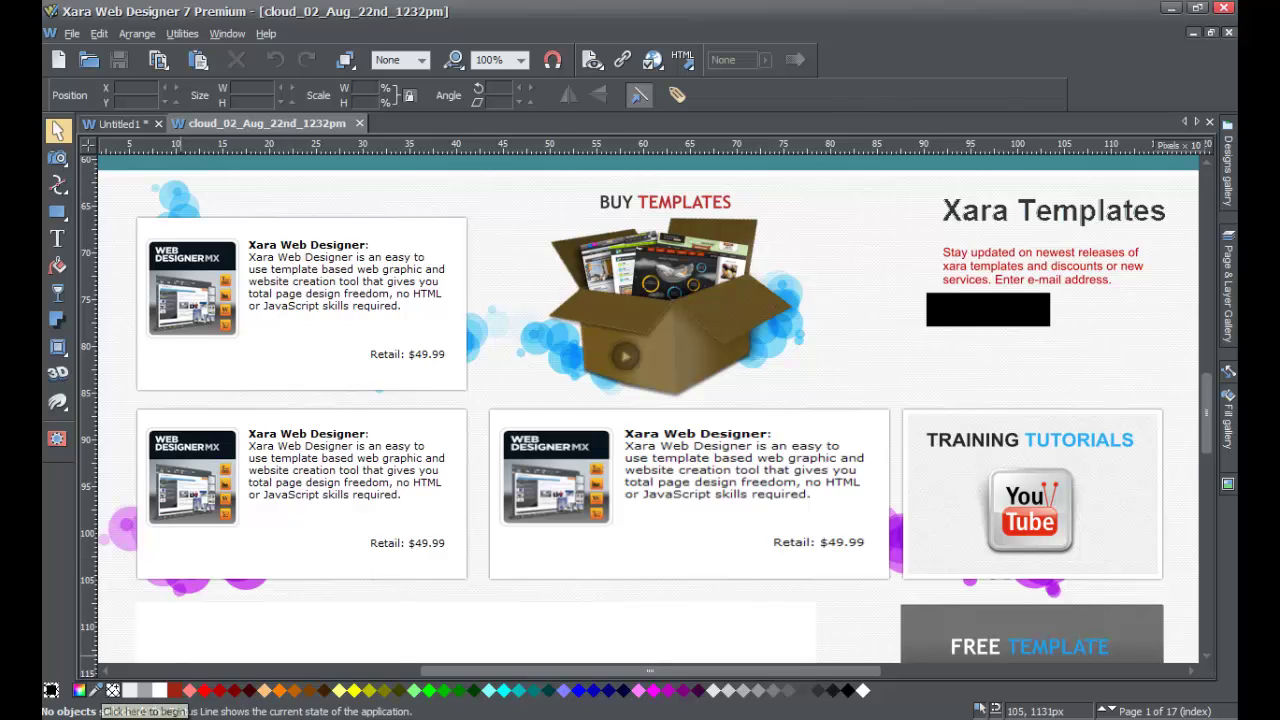
{"action": "left_click", "coordinate": [110, 706]}
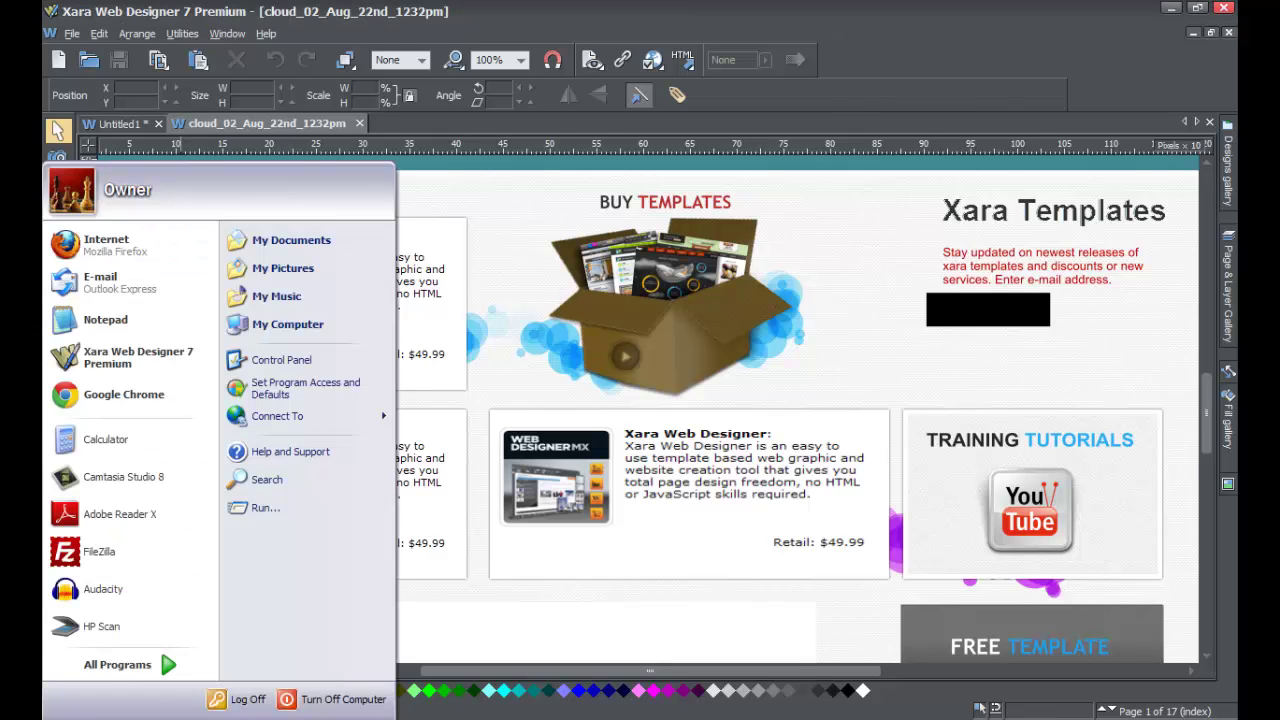
{"action": "left_click", "coordinate": [100, 252]}
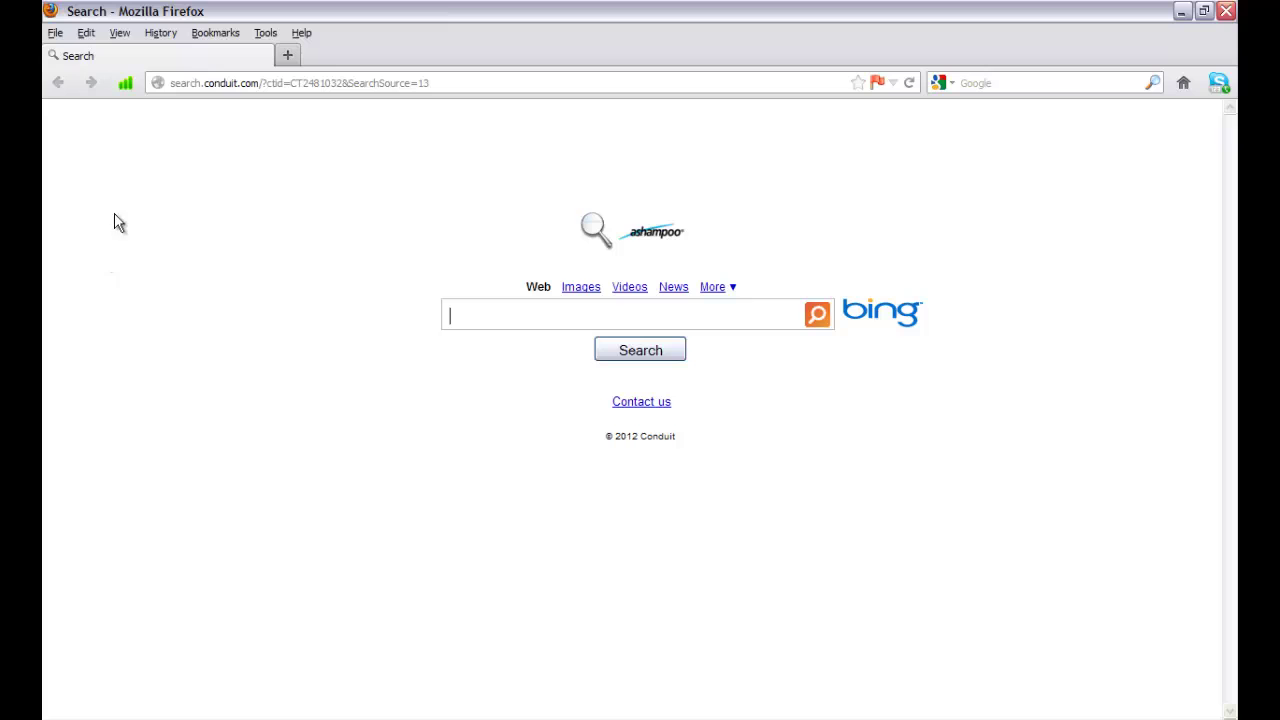
{"action": "left_click", "coordinate": [239, 83]}
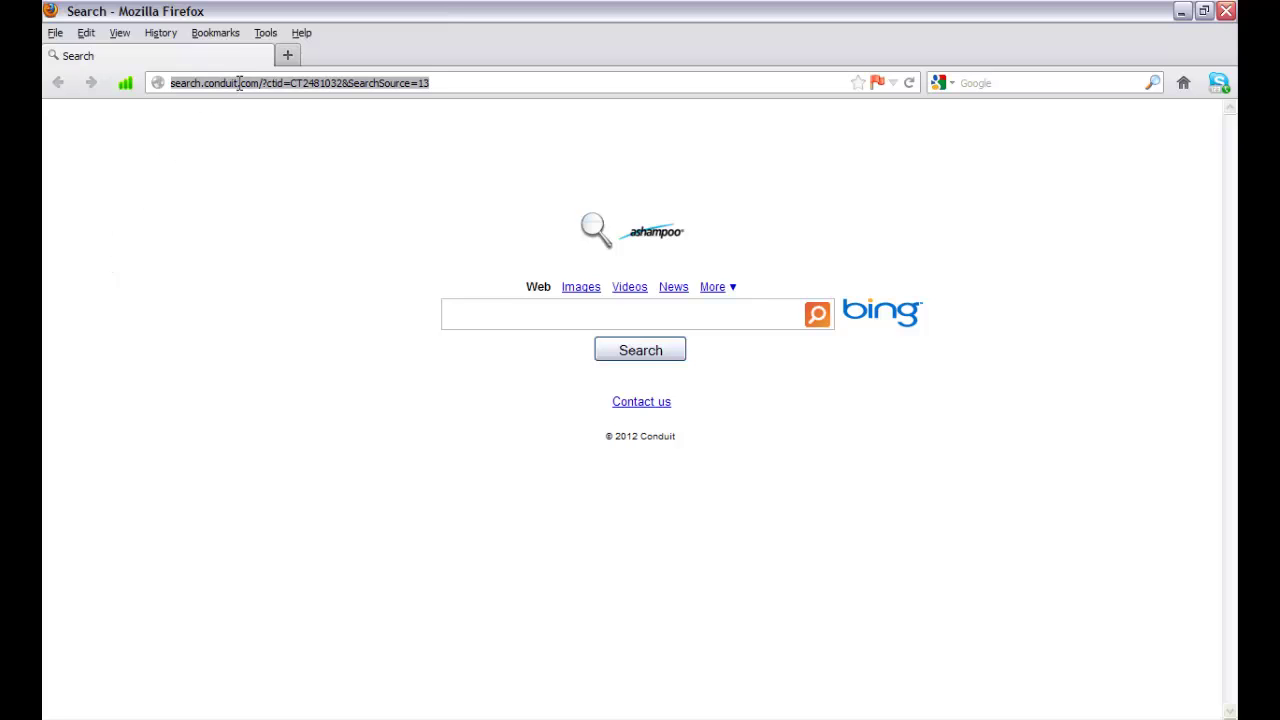
{"action": "type", "text": "www"}
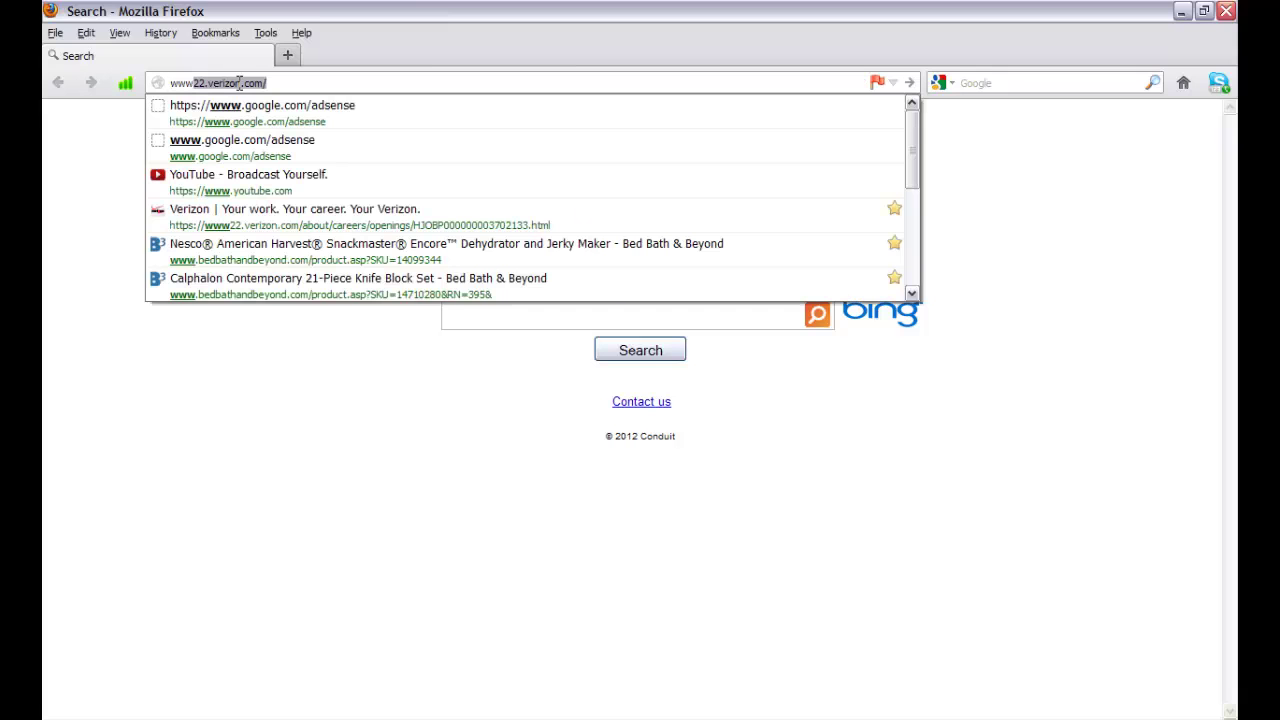
{"action": "type", "text": "."}
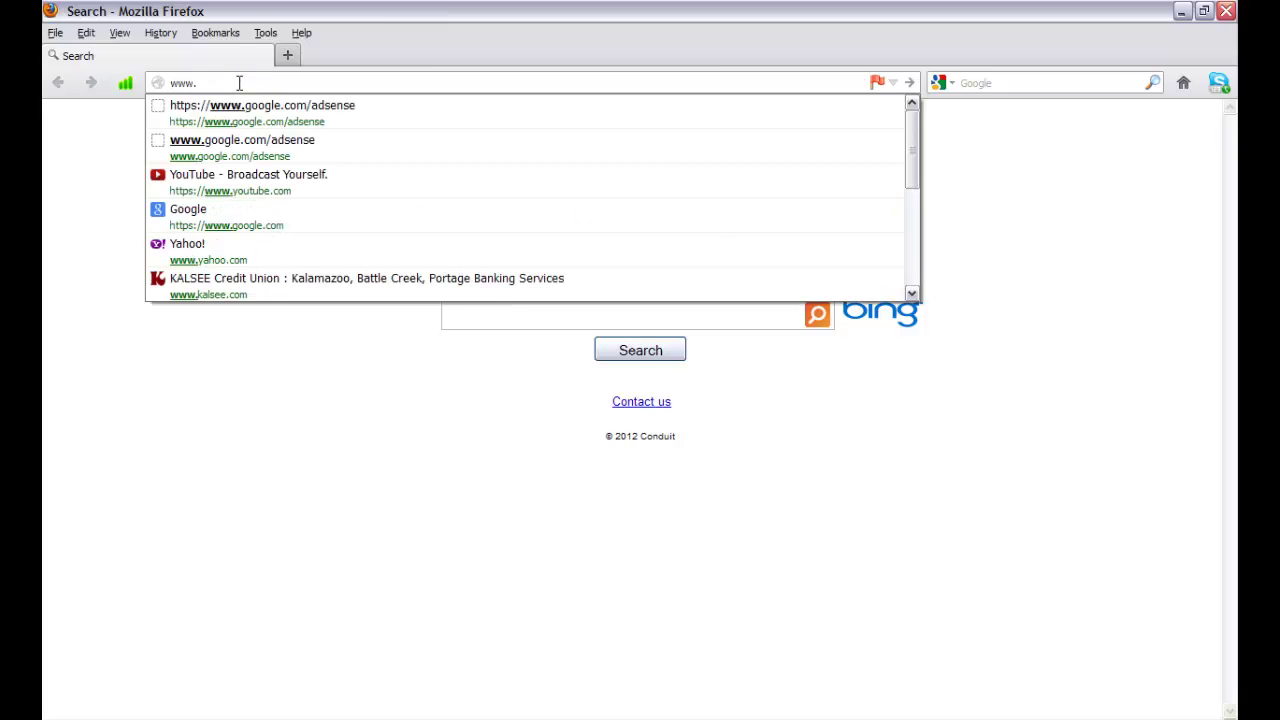
{"action": "type", "text": "xar"}
{"action": "key", "text": "Down"}
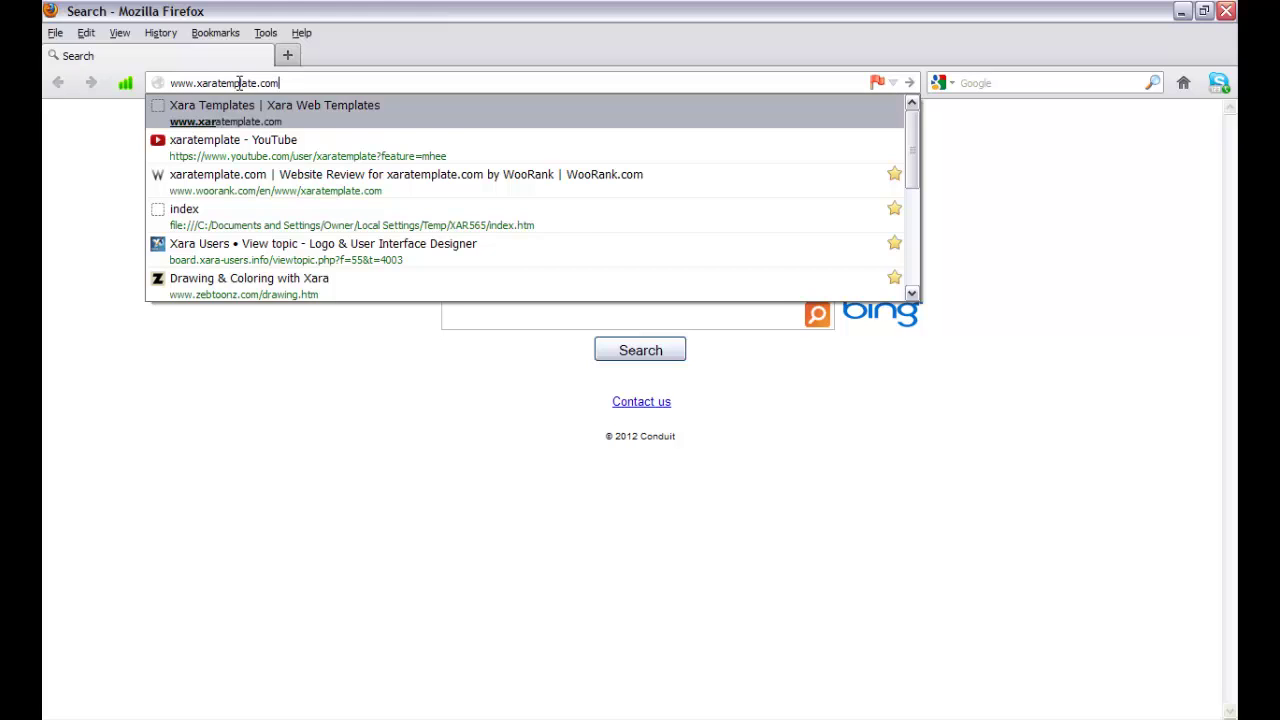
{"action": "key", "text": "Return"}
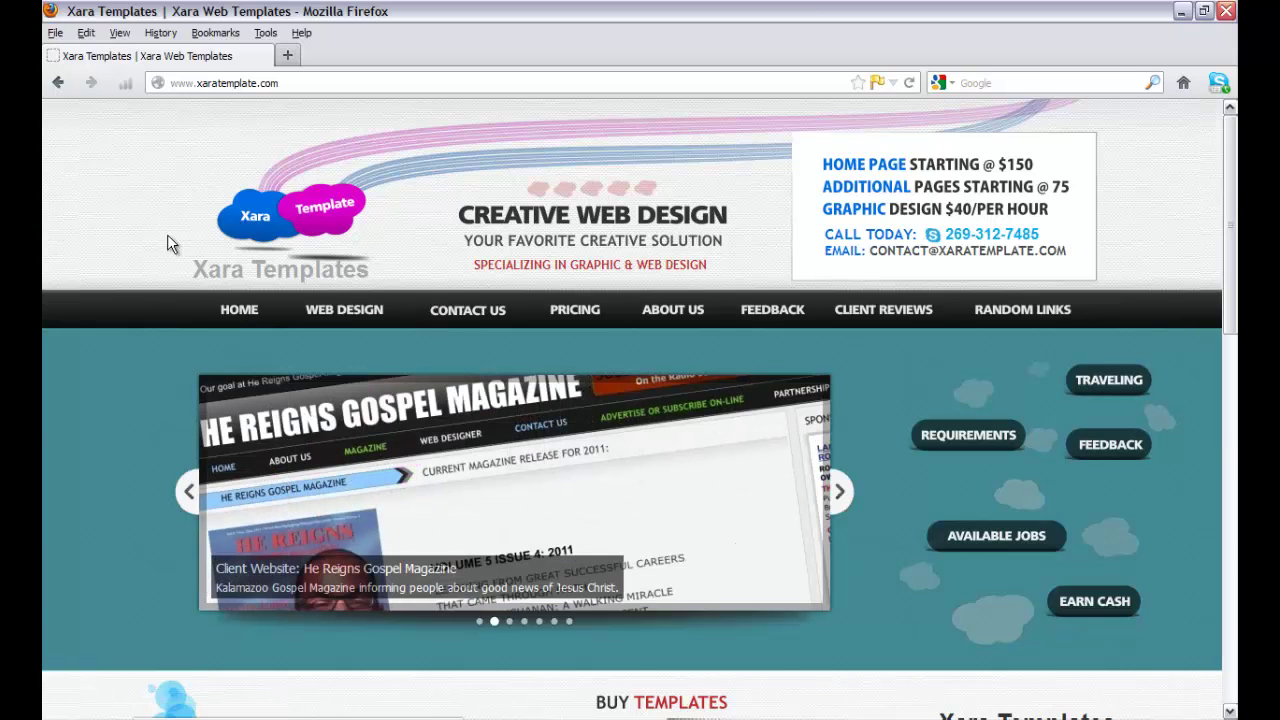
Examine the published home page from its header and slideshow down to the footer links.
{"action": "scroll", "coordinate": [119, 403], "scroll_direction": "down", "scroll_amount": 2}
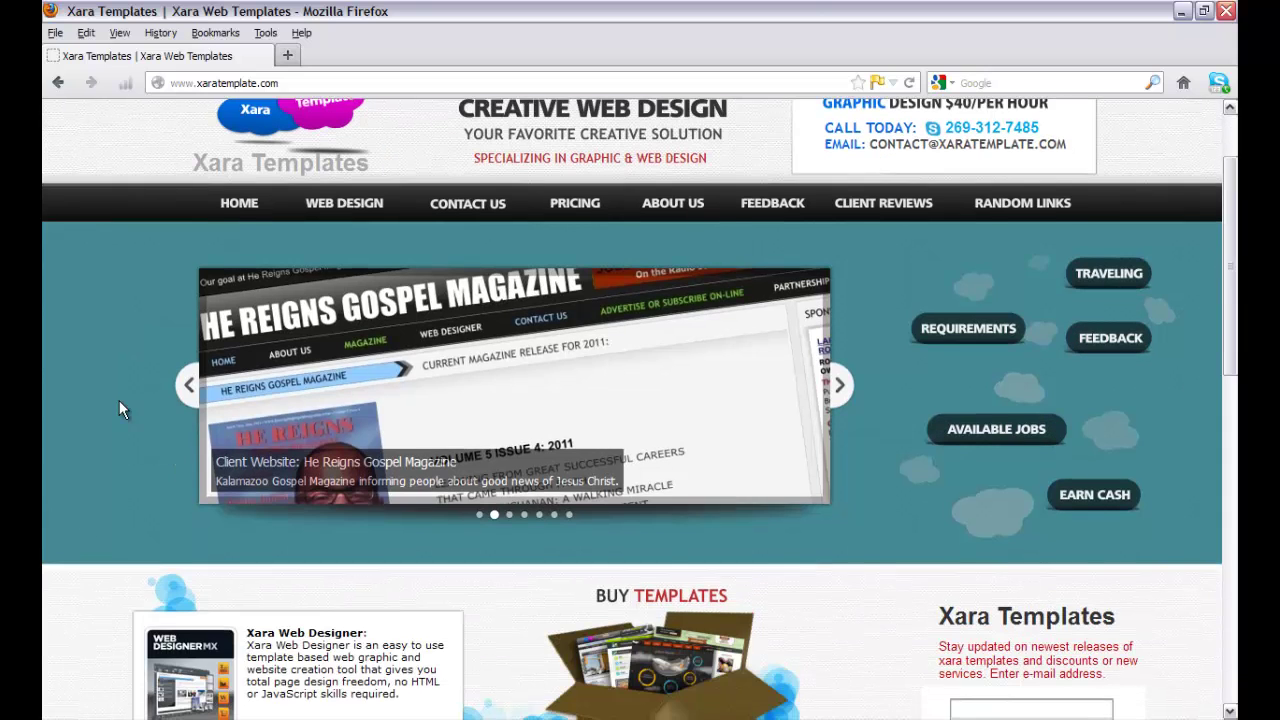
{"action": "scroll", "coordinate": [119, 403], "scroll_direction": "up", "scroll_amount": 2}
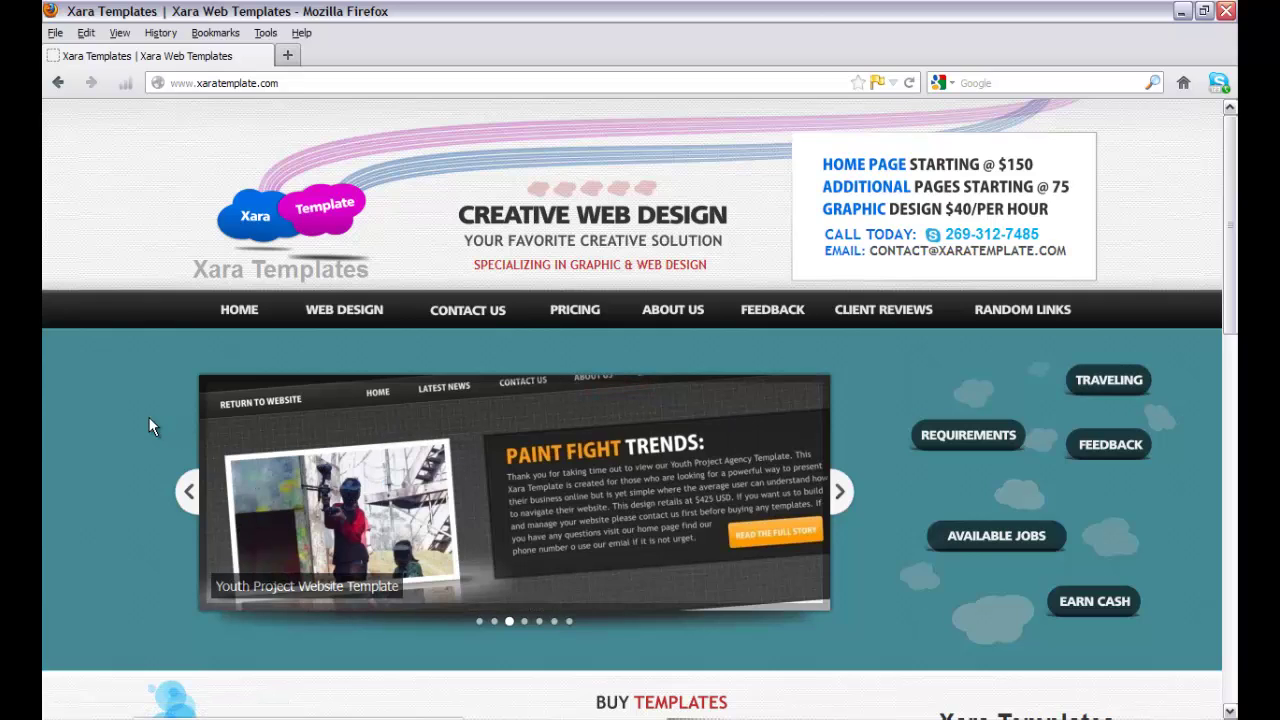
{"action": "scroll", "coordinate": [149, 427], "scroll_direction": "down", "scroll_amount": 2}
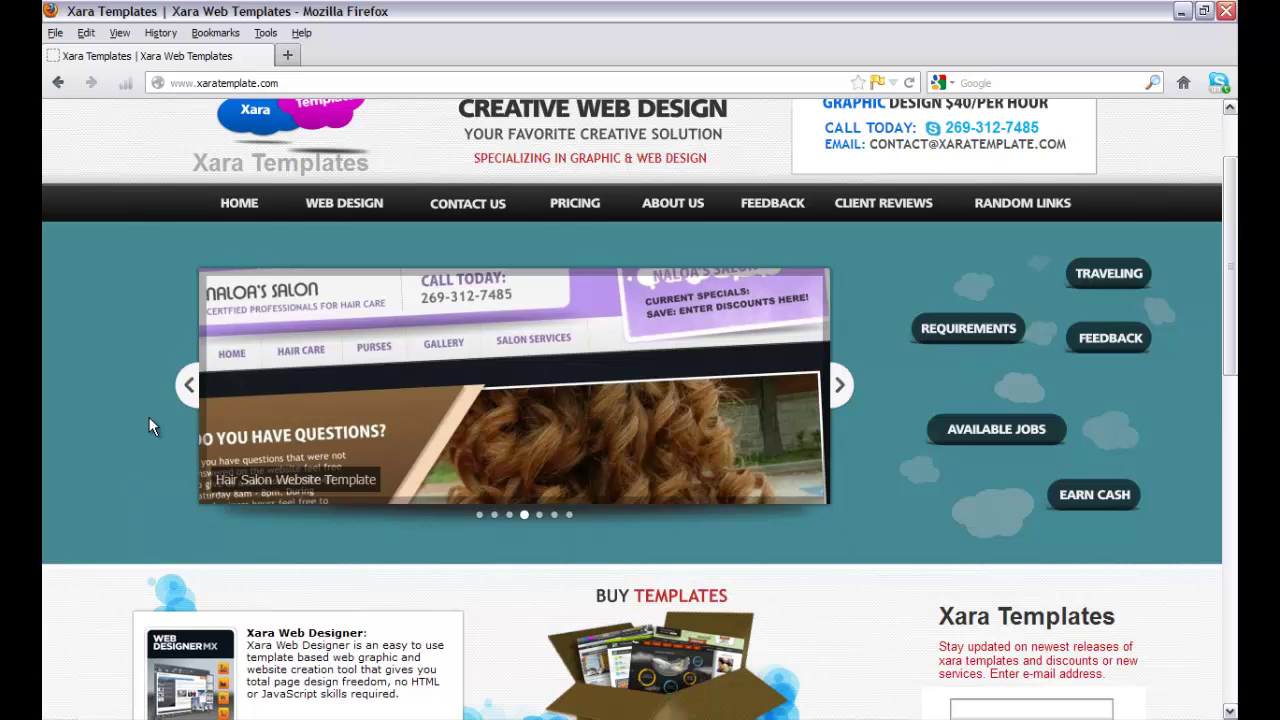
{"action": "scroll", "coordinate": [149, 419], "scroll_direction": "up", "scroll_amount": 2}
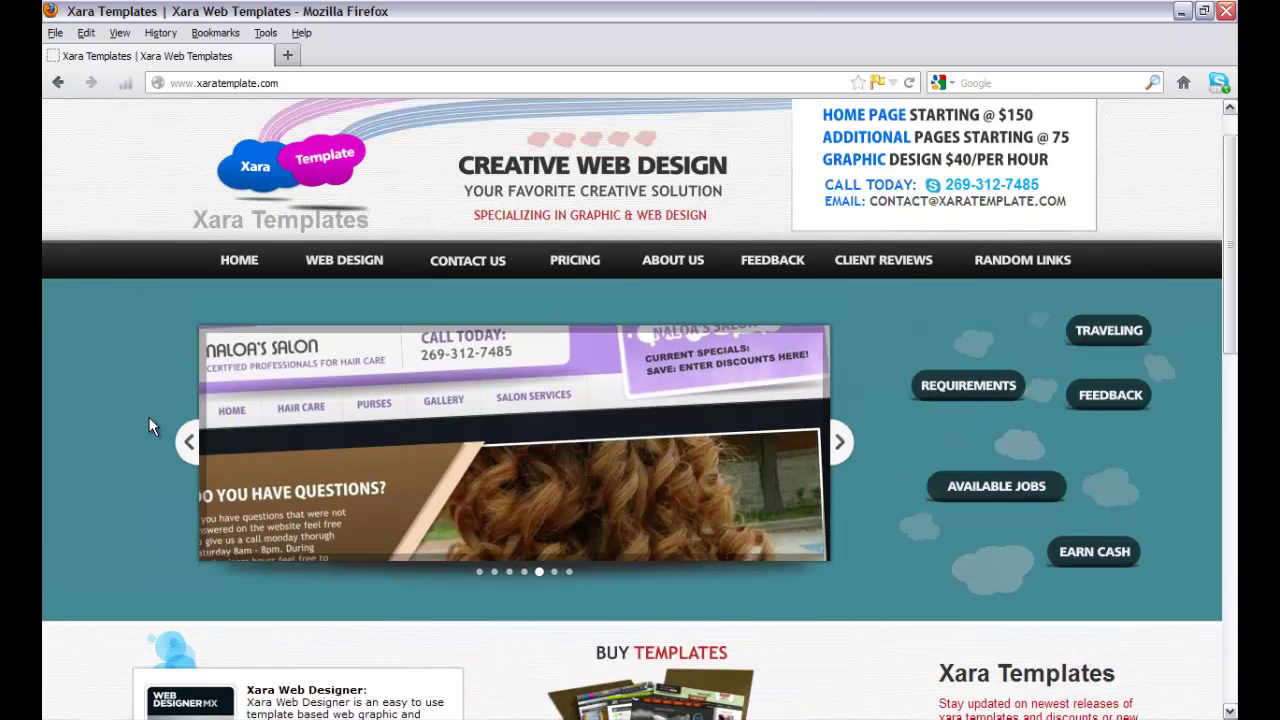
{"action": "scroll", "coordinate": [149, 419], "scroll_direction": "down", "scroll_amount": 7}
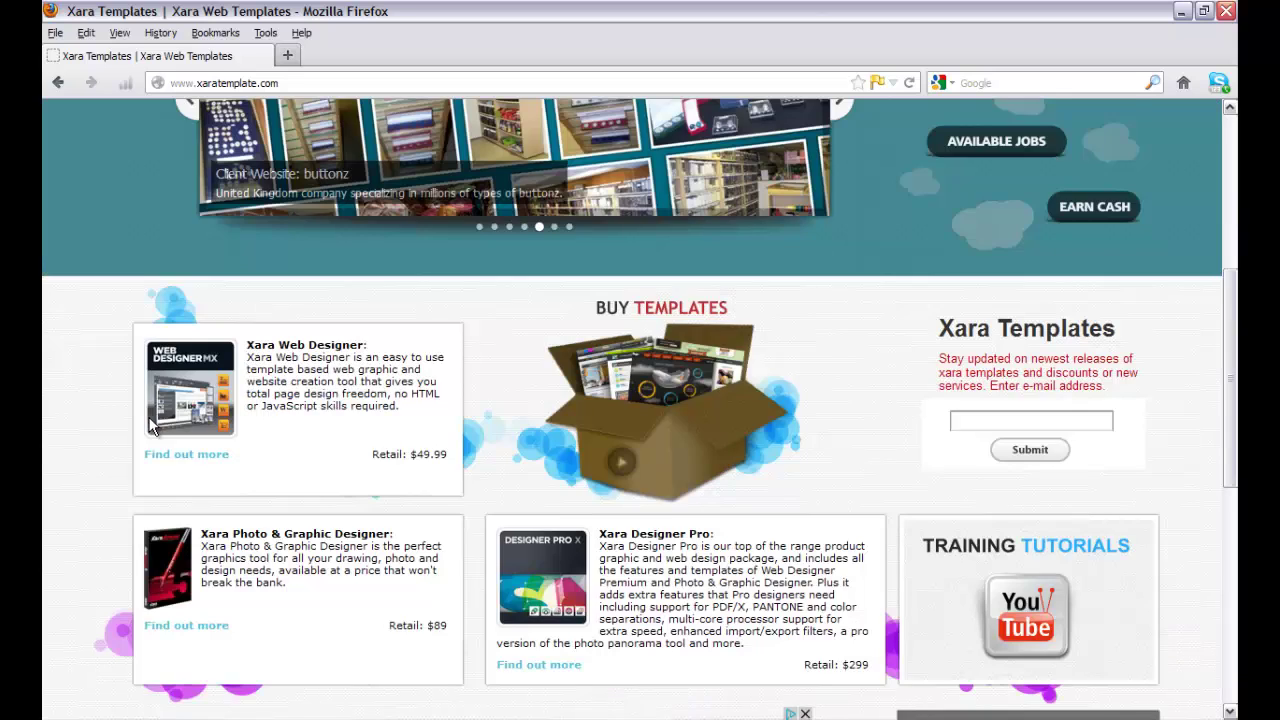
{"action": "scroll", "coordinate": [150, 425], "scroll_direction": "down", "scroll_amount": 9}
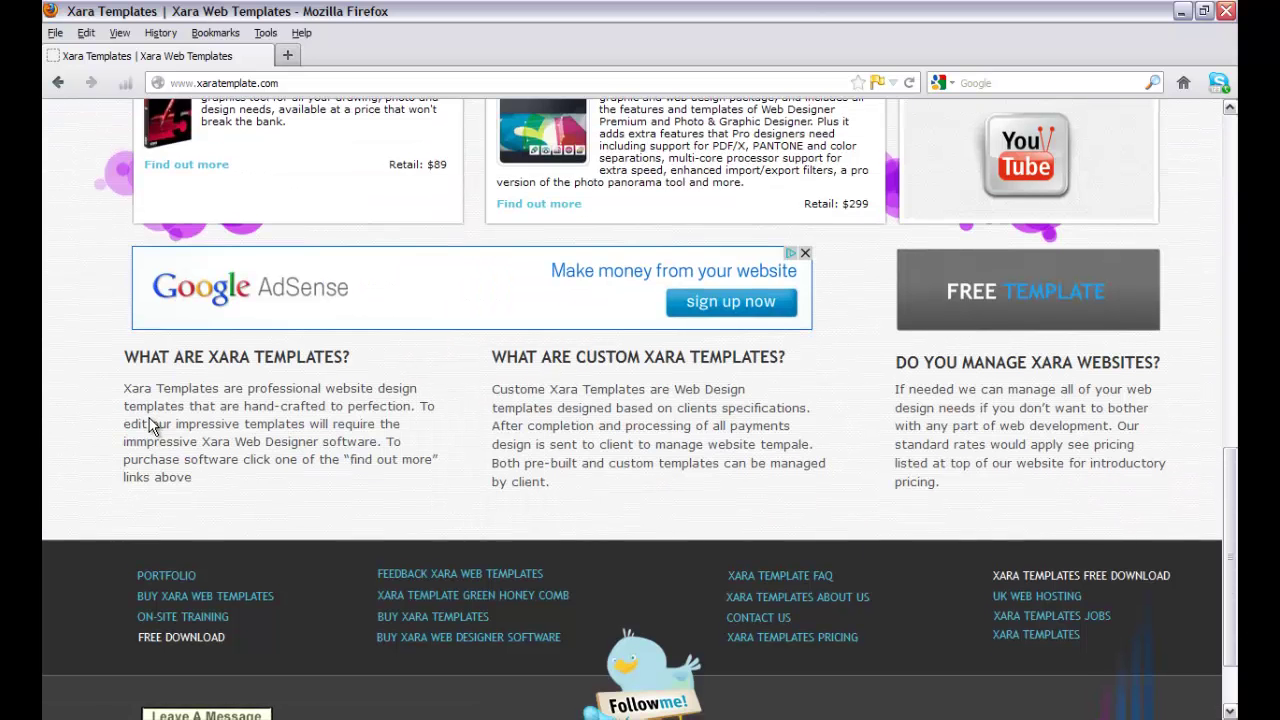
{"action": "scroll", "coordinate": [150, 425], "scroll_direction": "down", "scroll_amount": 2}
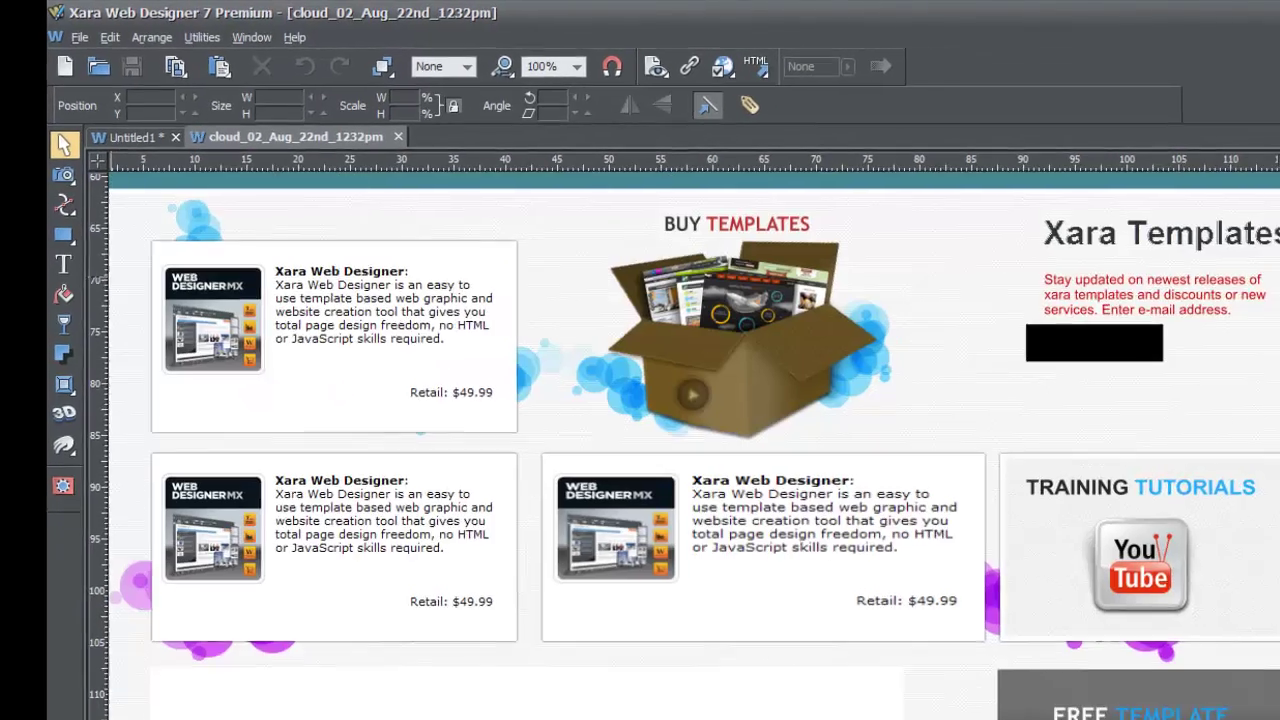
In Xara Web Designer, change the first heading above the footer to "WHAT ARE XARA TEMPLATES FOR?".
{"action": "scroll", "coordinate": [470, 624], "scroll_direction": "down", "scroll_amount": 5}
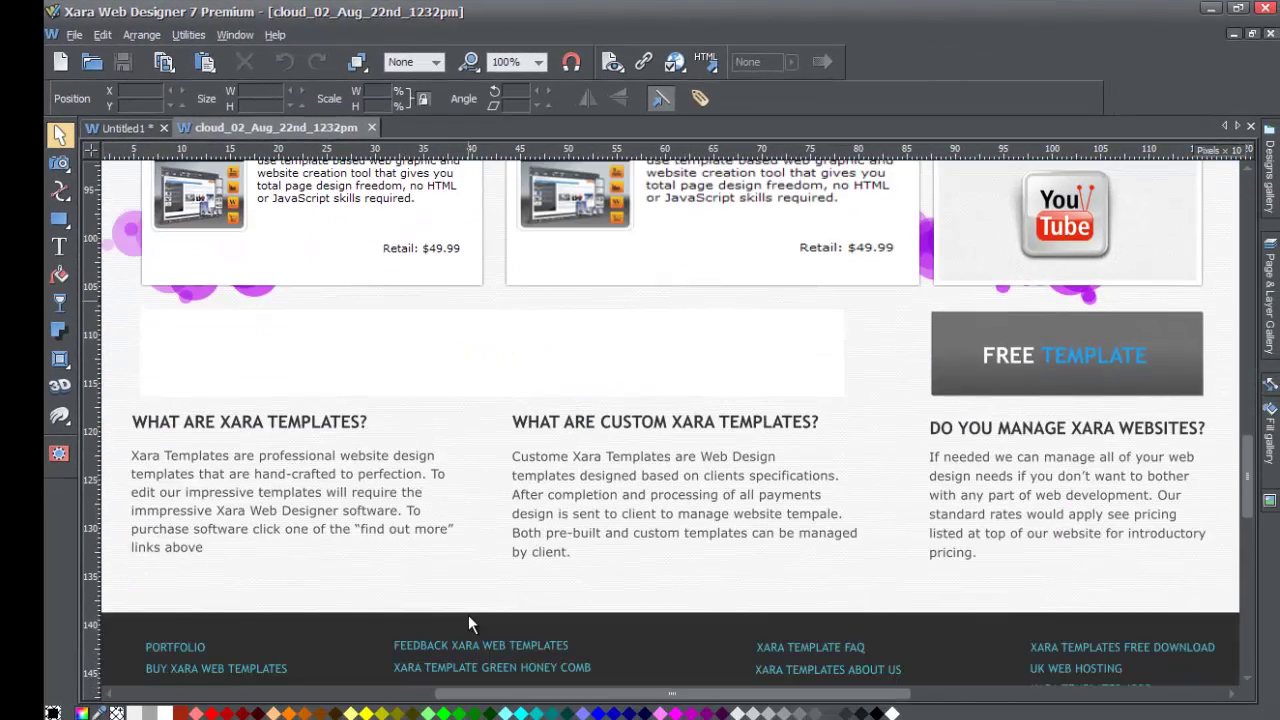
{"action": "double_click", "coordinate": [360, 423]}
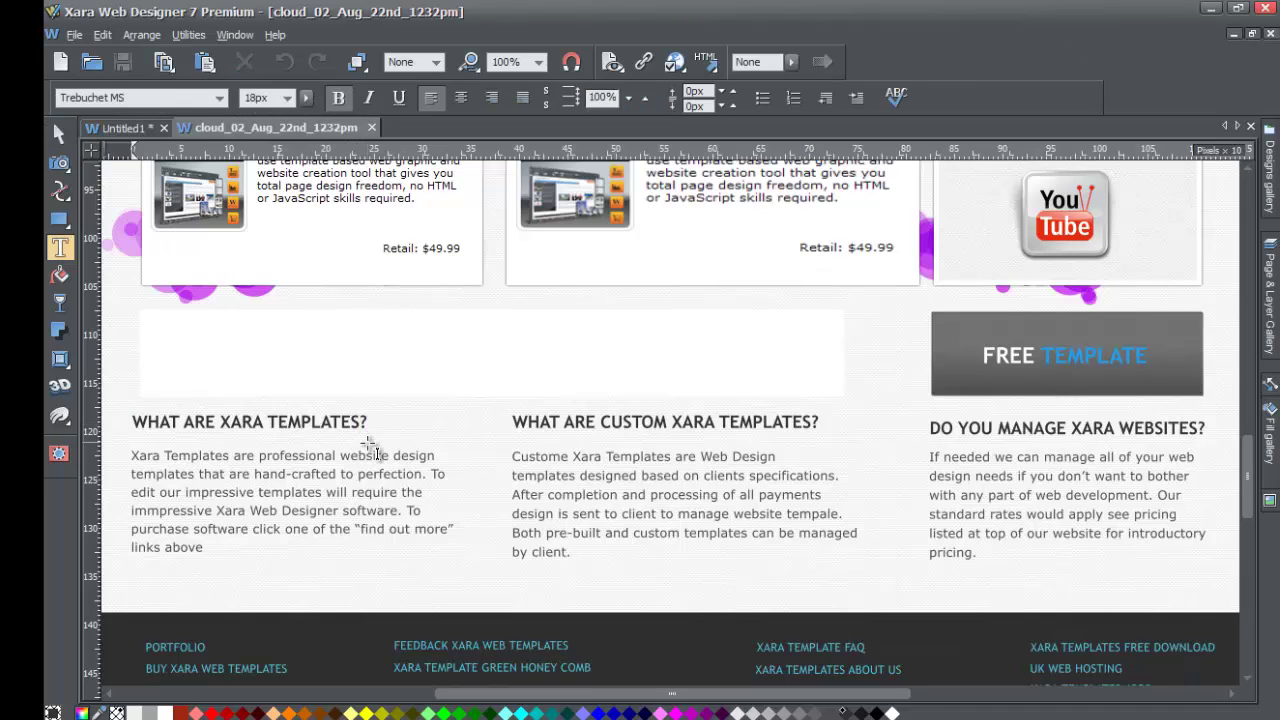
{"action": "left_click", "coordinate": [364, 422]}
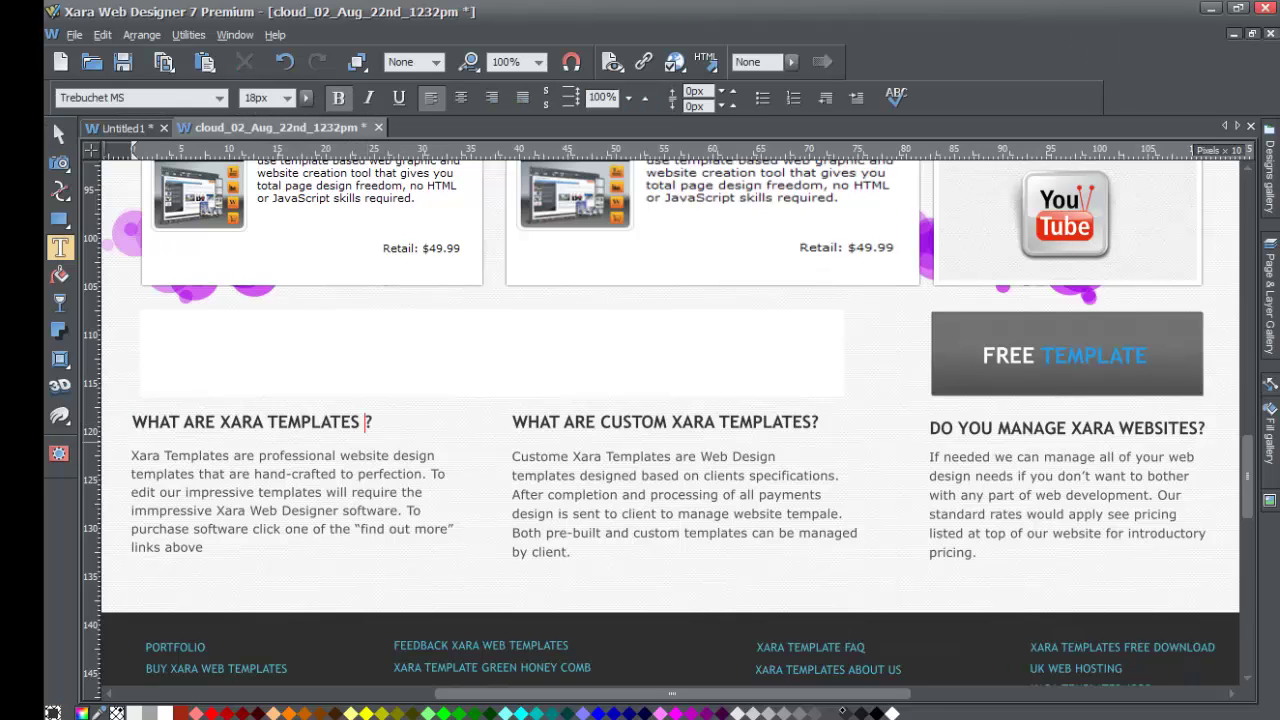
{"action": "type", "text": "for"}
{"action": "key", "text": "BackSpace"}
{"action": "key", "text": "BackSpace"}
{"action": "key", "text": "BackSpace"}
{"action": "type", "text": "OR"}
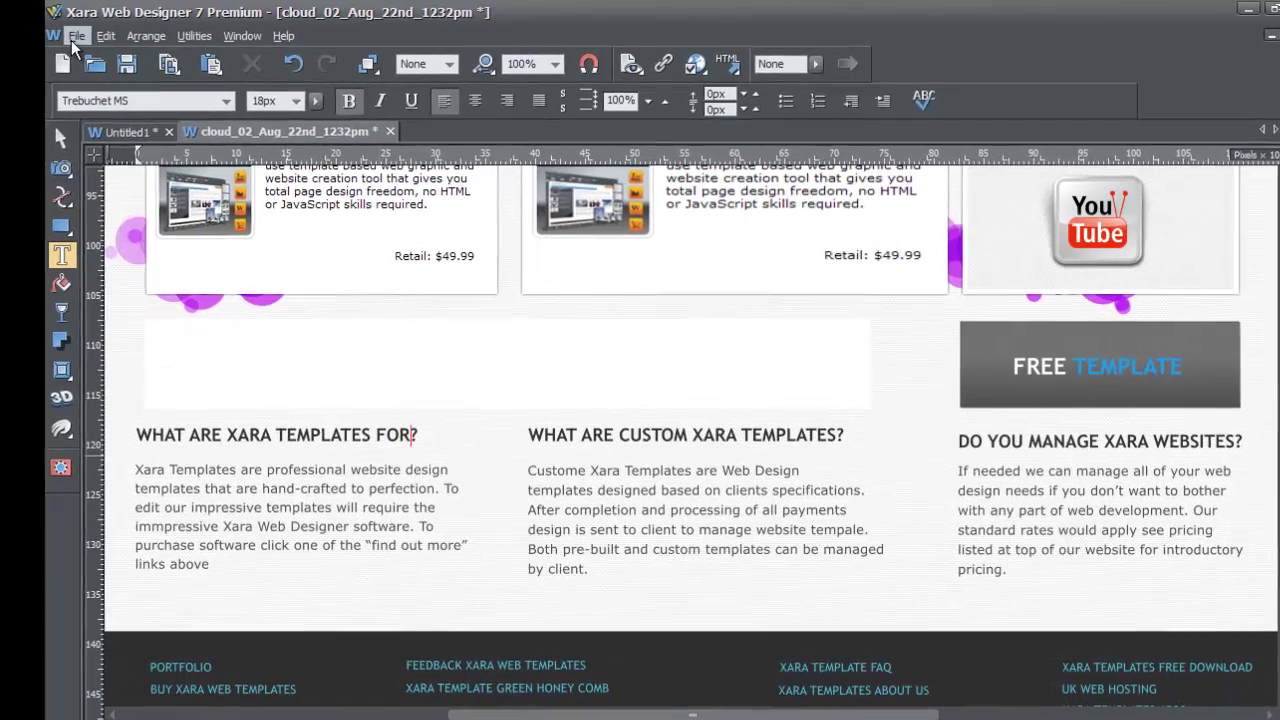
Publish the website with the edited heading to /public_html on ftp.xaratemplate.com.
{"action": "left_click", "coordinate": [70, 37]}
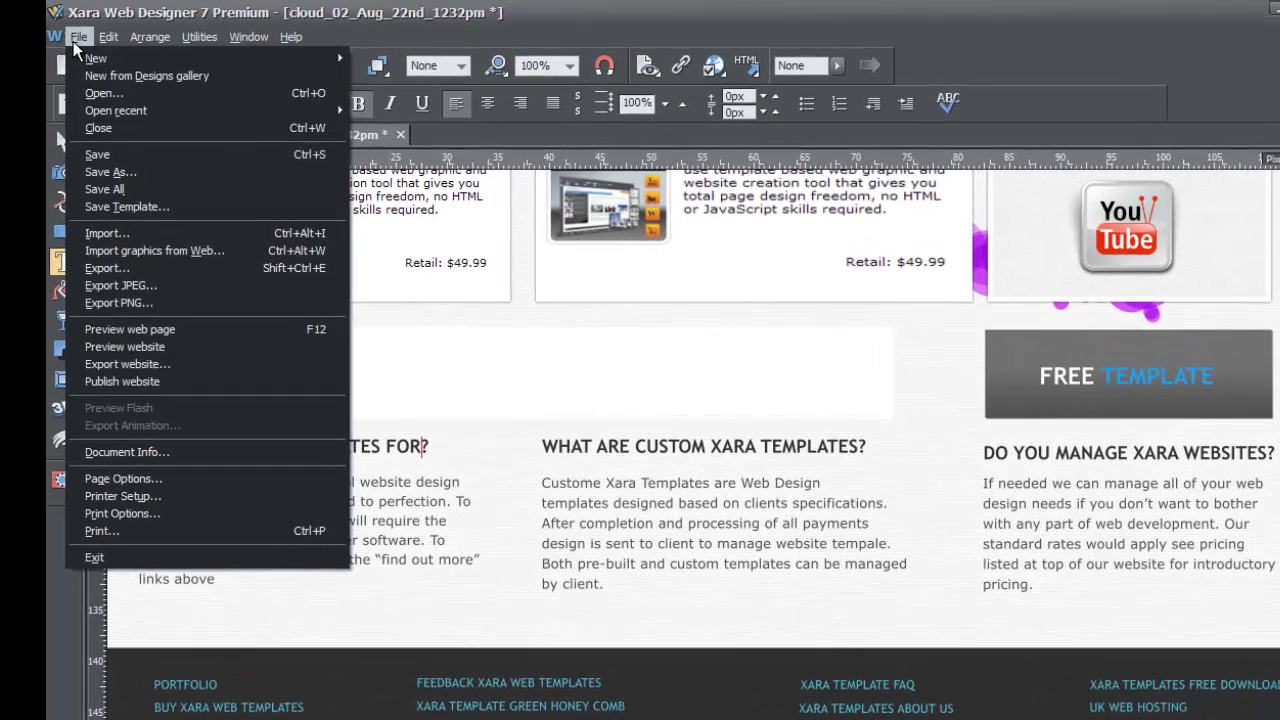
{"action": "left_click", "coordinate": [231, 384]}
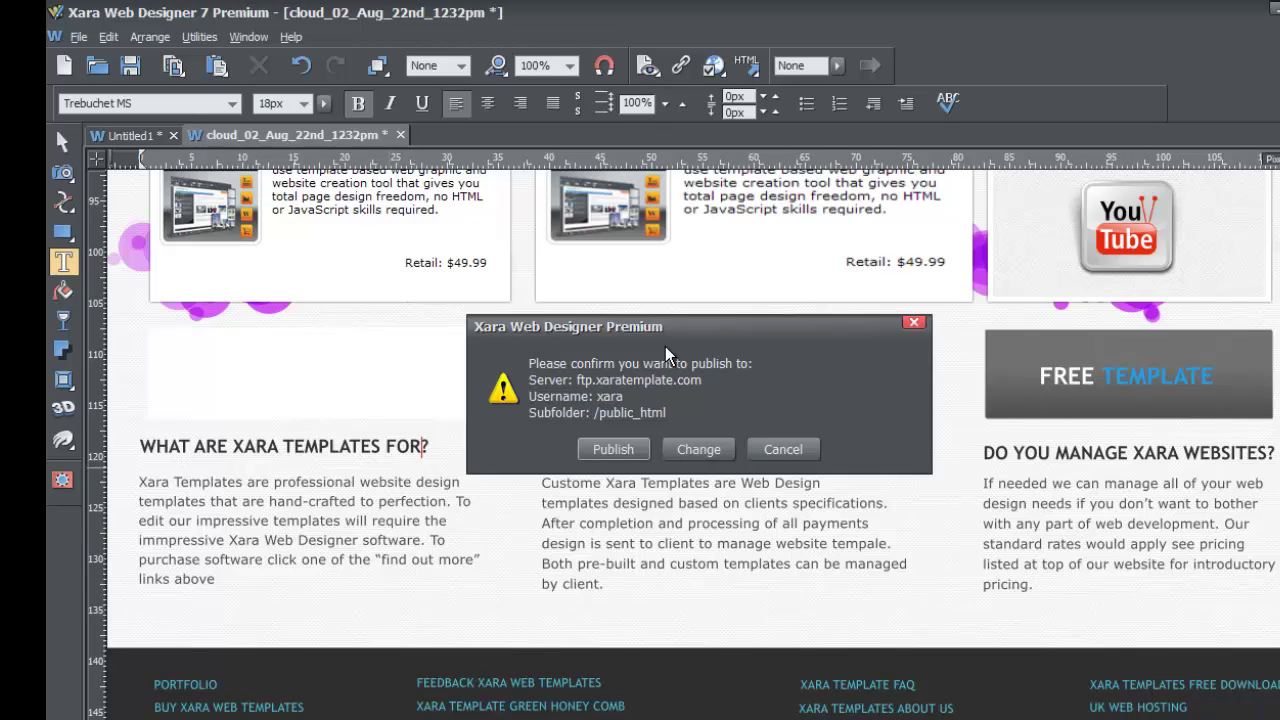
{"action": "left_click", "coordinate": [610, 450]}
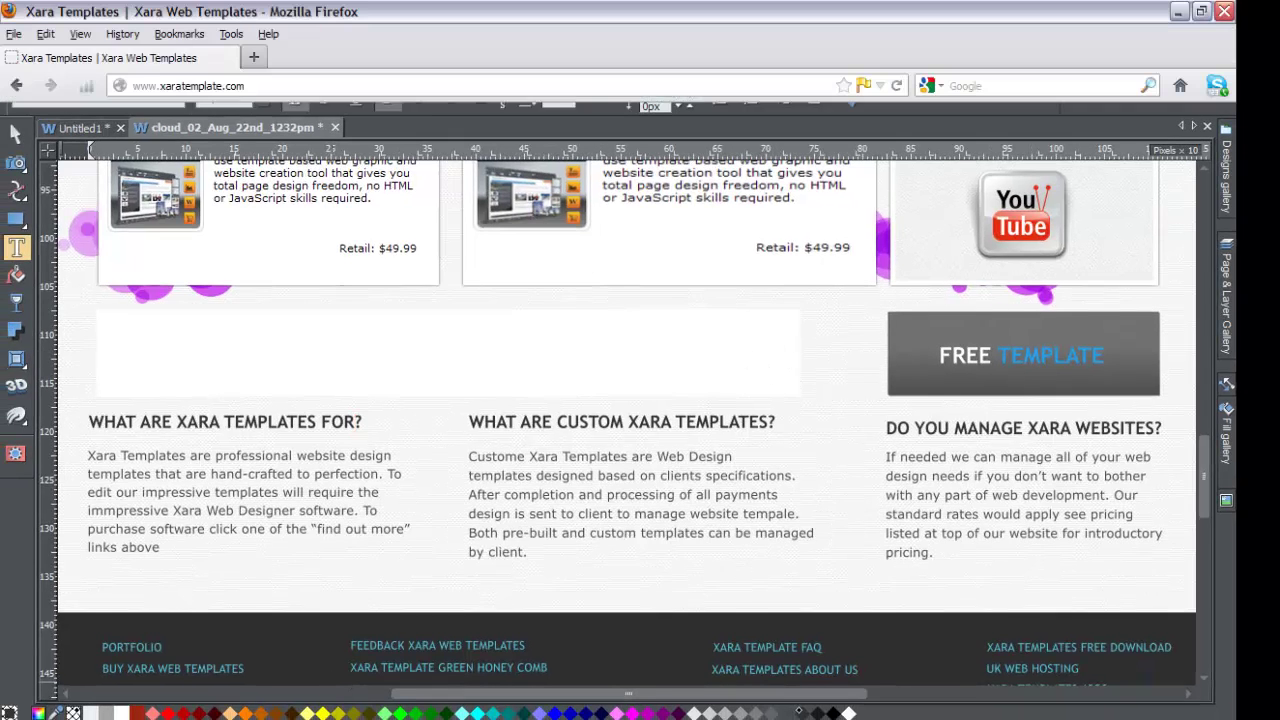
{"action": "scroll", "coordinate": [456, 492], "scroll_direction": "down", "scroll_amount": 3}
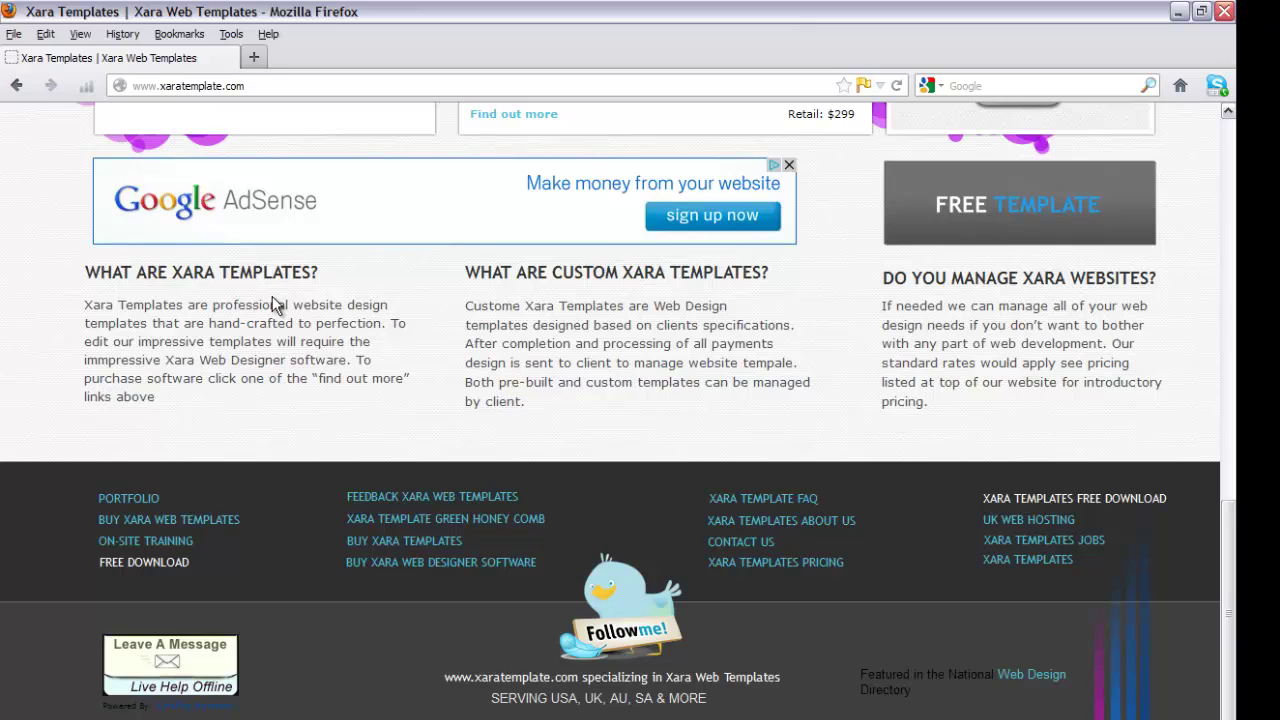
{"action": "left_click", "coordinate": [895, 90]}
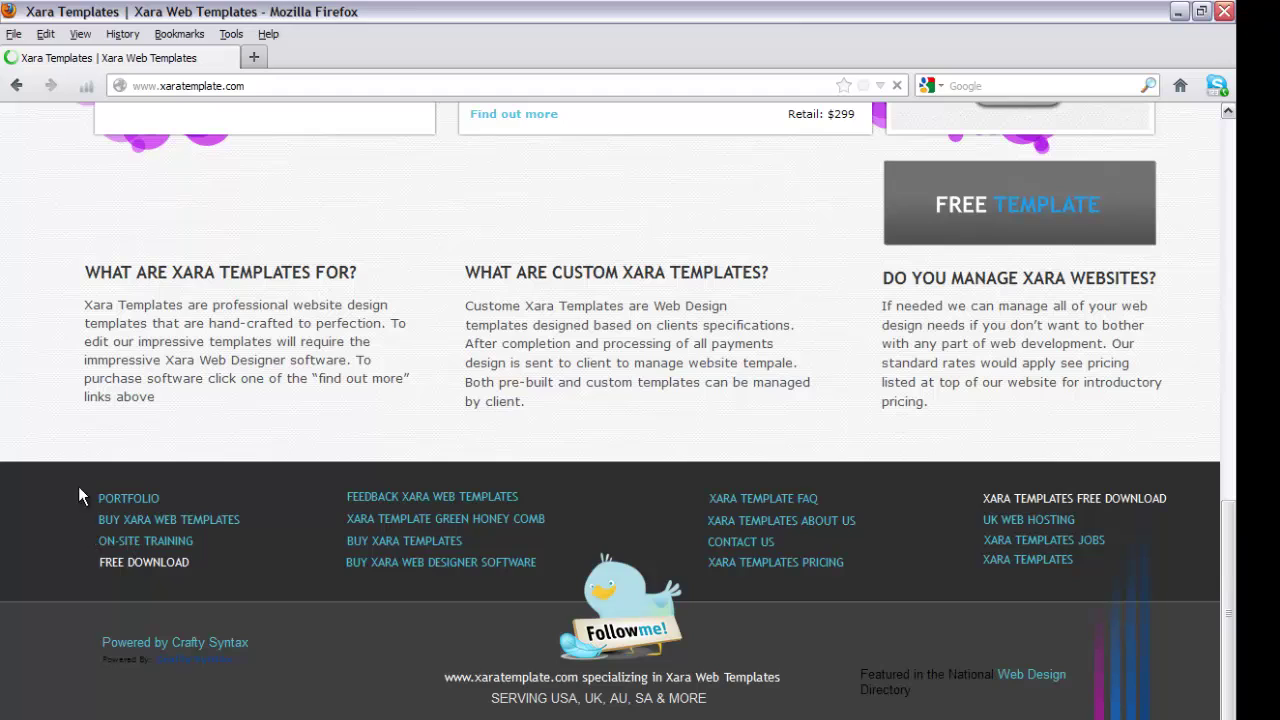
{"action": "scroll", "coordinate": [148, 268], "scroll_direction": "up", "scroll_amount": 15}
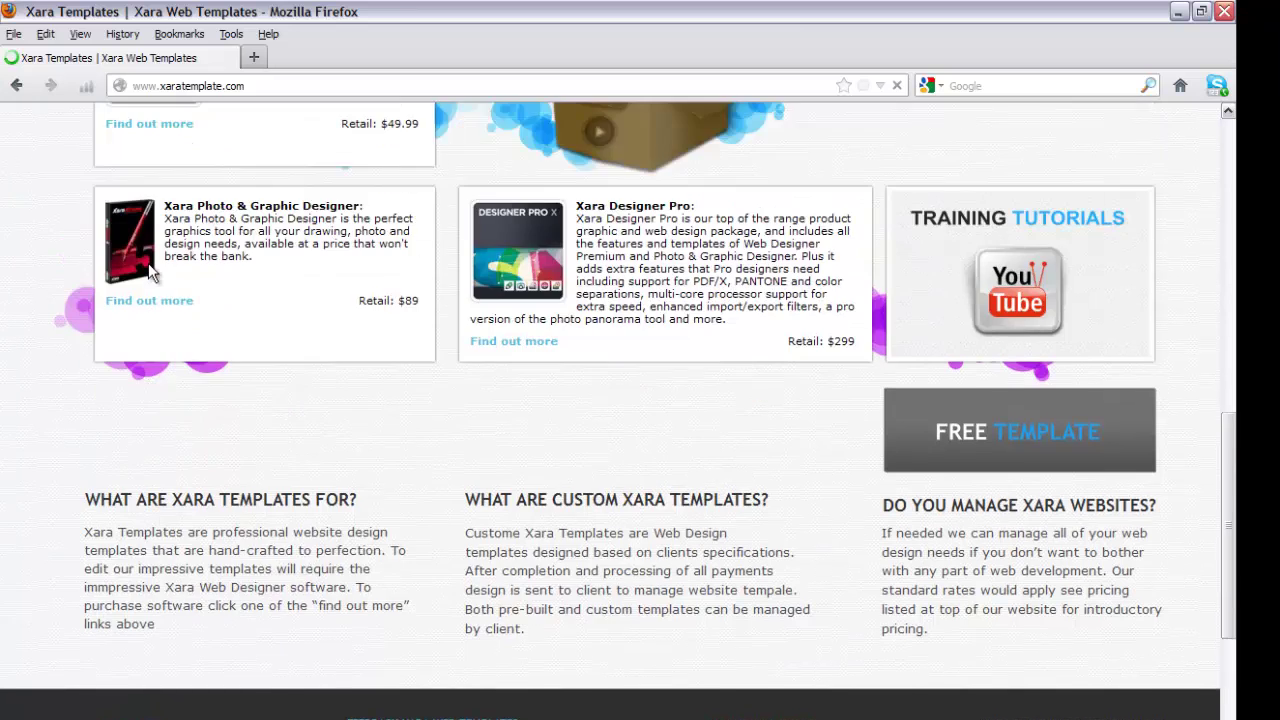
{"action": "scroll", "coordinate": [150, 272], "scroll_direction": "down", "scroll_amount": 15}
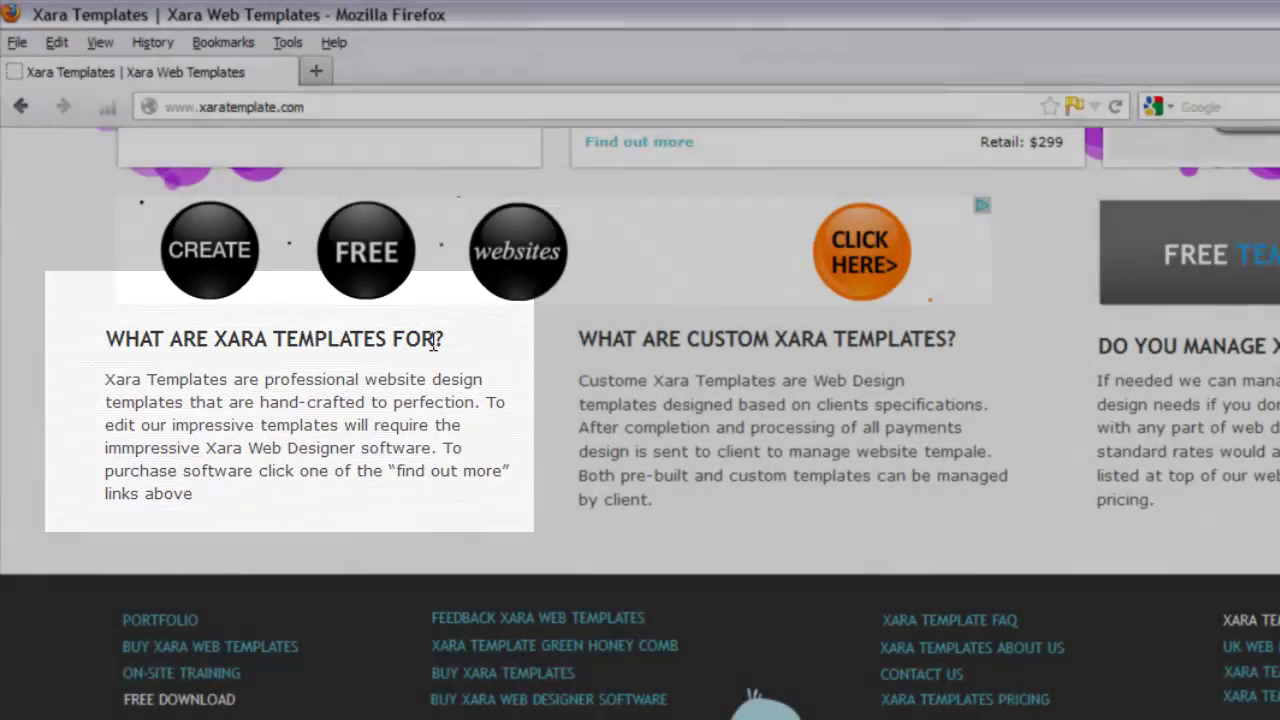
{"action": "scroll", "coordinate": [433, 341], "scroll_direction": "up", "scroll_amount": 10}
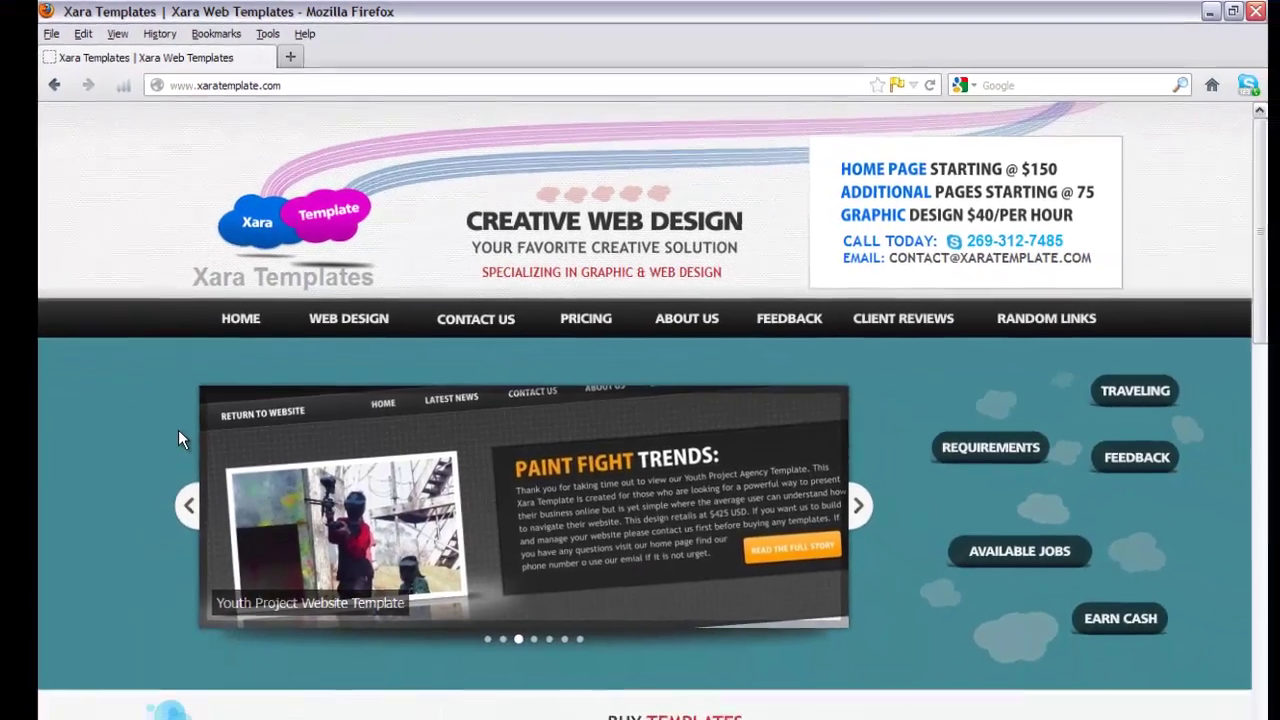
{"action": "scroll", "coordinate": [176, 553], "scroll_direction": "down", "scroll_amount": 2}
{"action": "scroll", "coordinate": [178, 417], "scroll_direction": "down", "scroll_amount": 10}
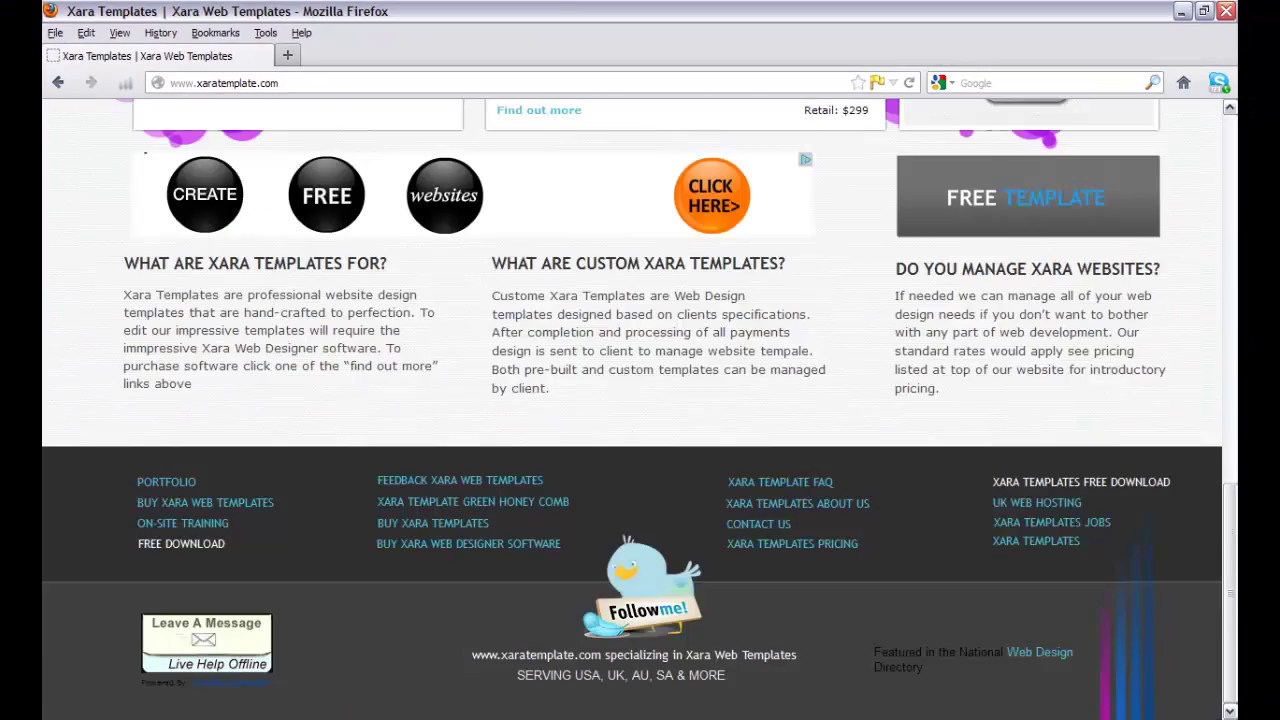
{"action": "left_click", "coordinate": [430, 716]}
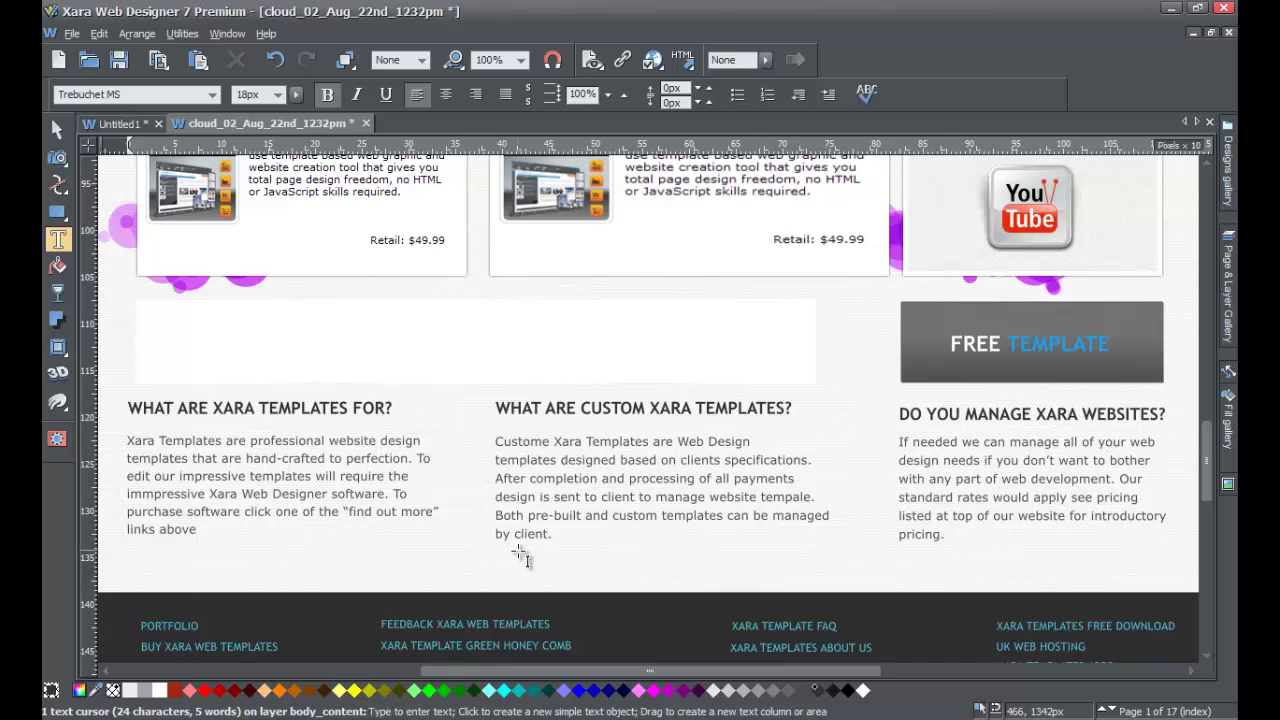
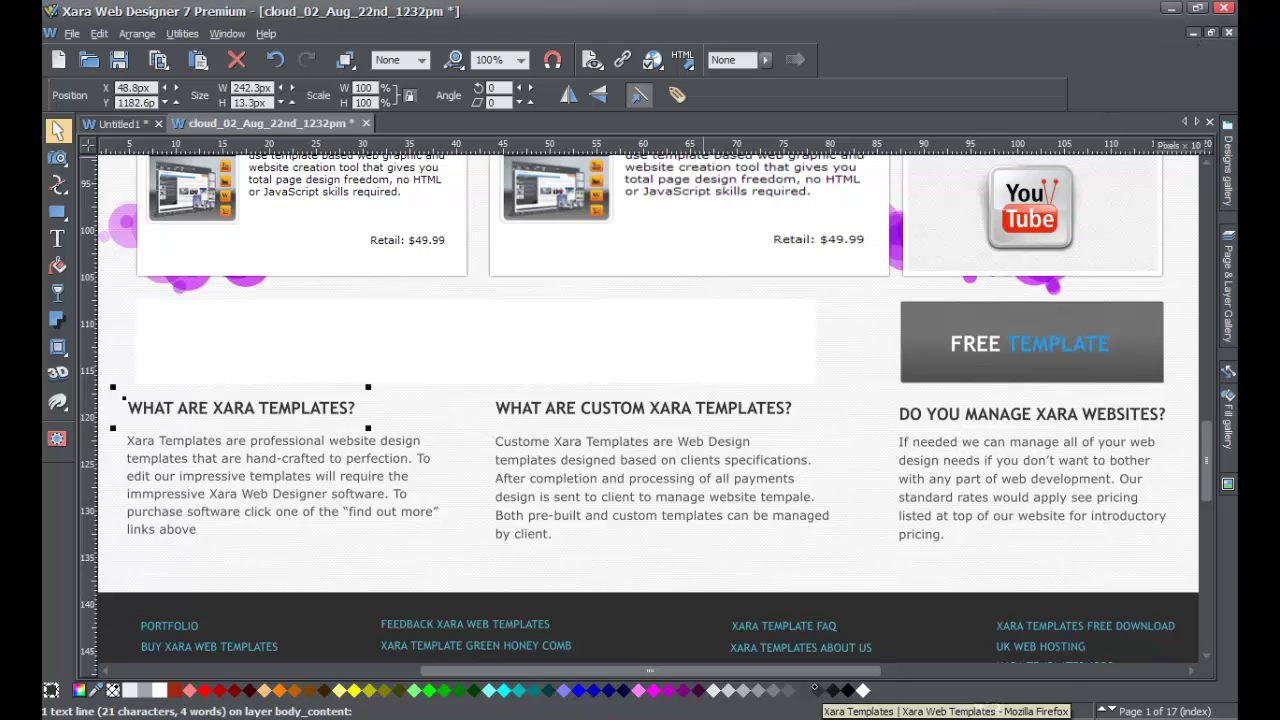
In Mozilla Firefox, reload the live home page again and check that the first heading above the footer matches the document.
{"action": "key", "text": "alt+Tab"}
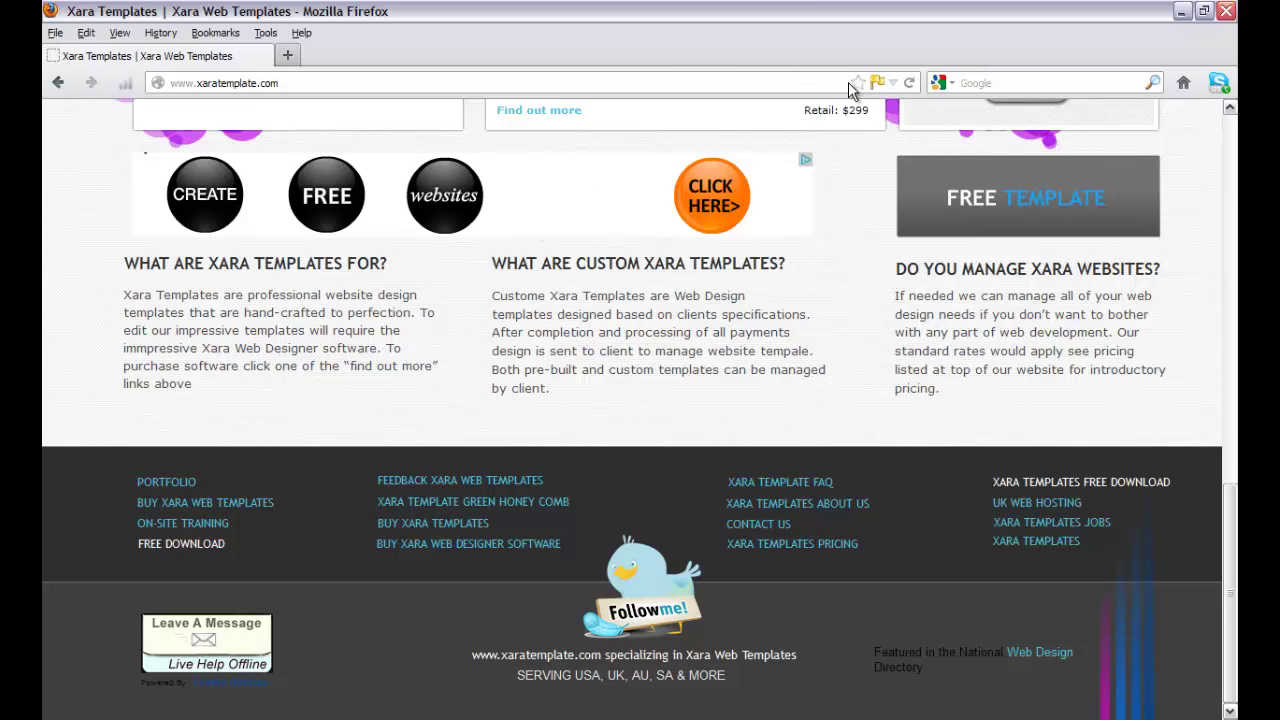
{"action": "left_click", "coordinate": [909, 84]}
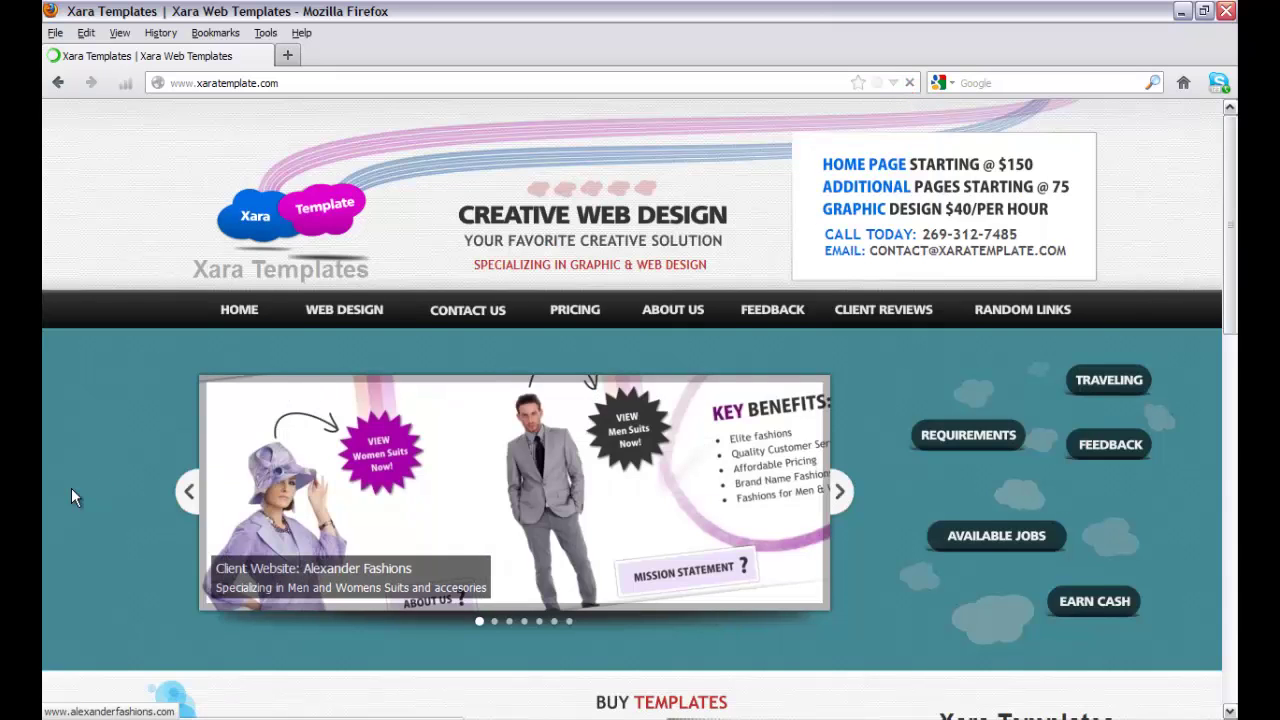
{"action": "scroll", "coordinate": [71, 490], "scroll_direction": "down", "scroll_amount": 5}
{"action": "scroll", "coordinate": [71, 497], "scroll_direction": "down", "scroll_amount": 10}
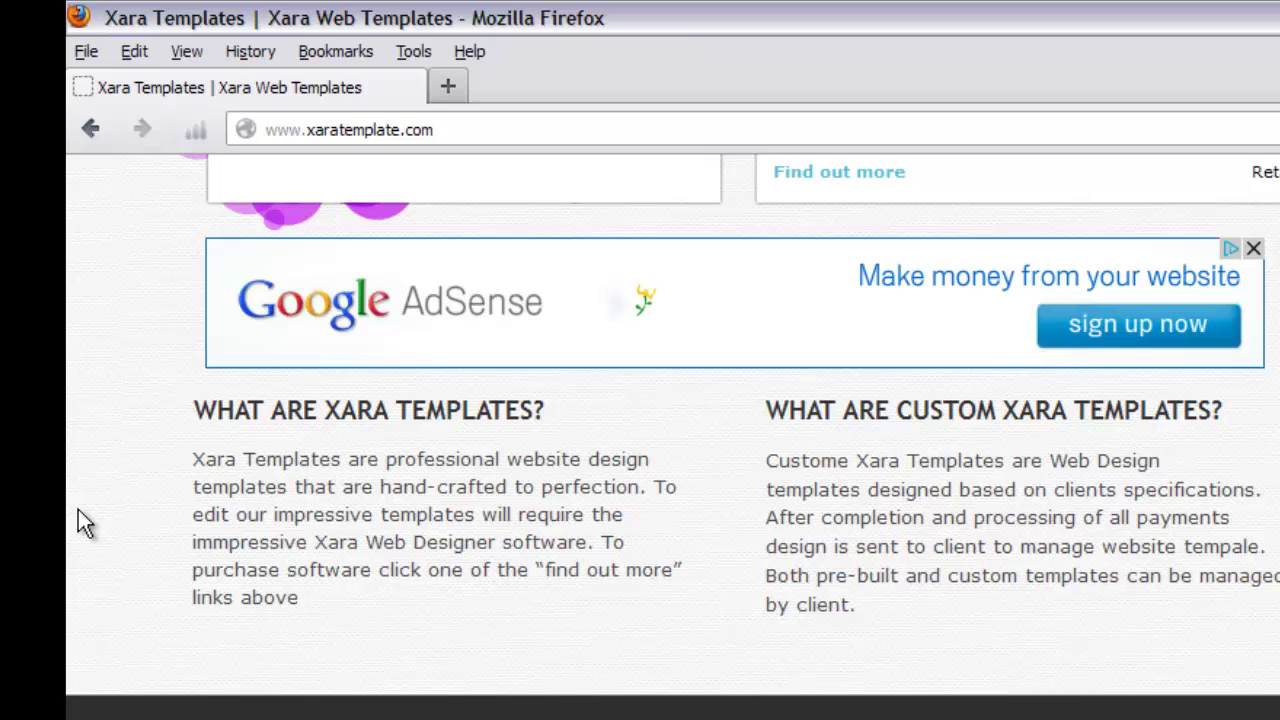
Return to Xara Web Designer and open the website's publish settings in Web Properties.
{"action": "key", "text": "alt+F4"}
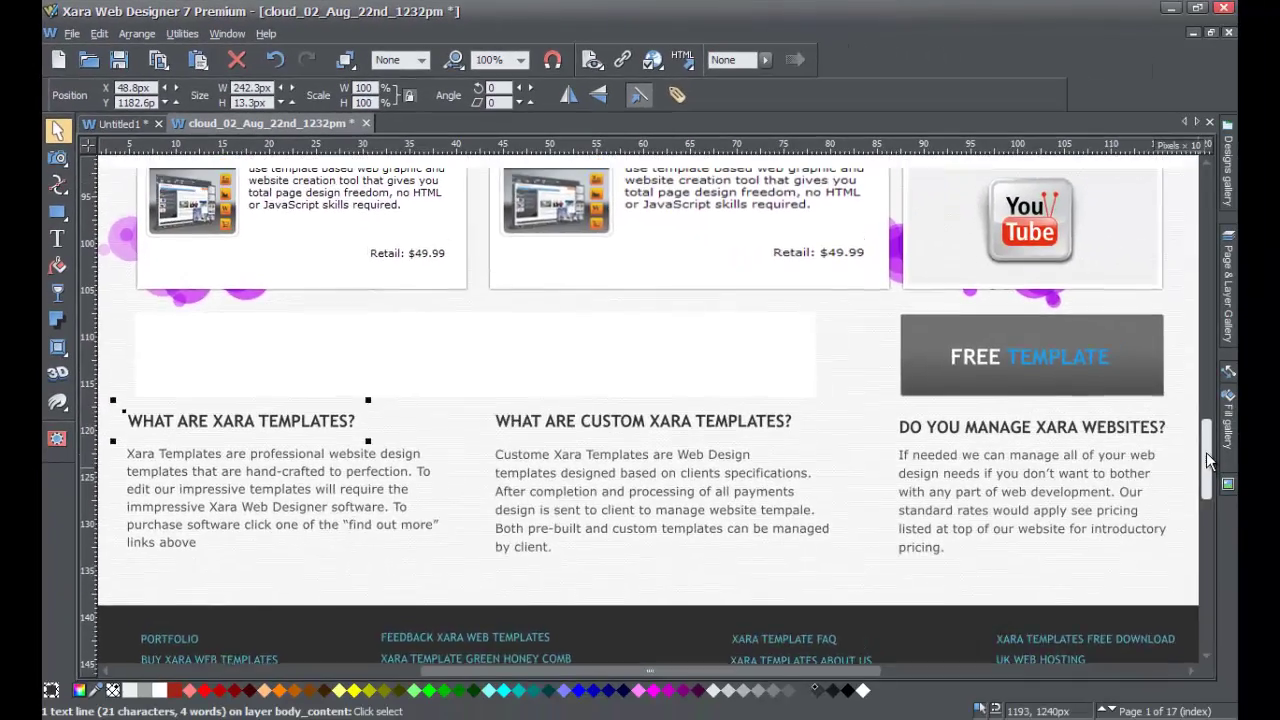
{"action": "left_click_drag", "start_coordinate": [1206, 452], "coordinate": [1203, 343]}
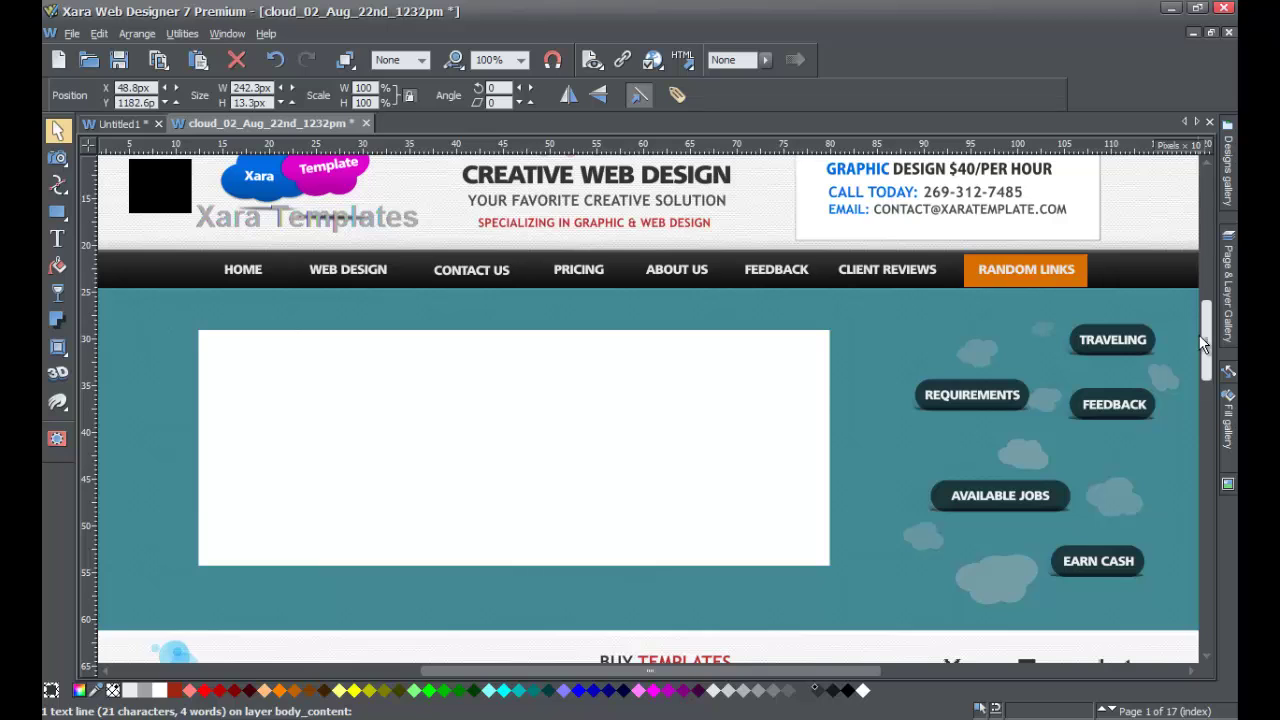
{"action": "left_click_drag", "start_coordinate": [1204, 343], "coordinate": [1207, 413]}
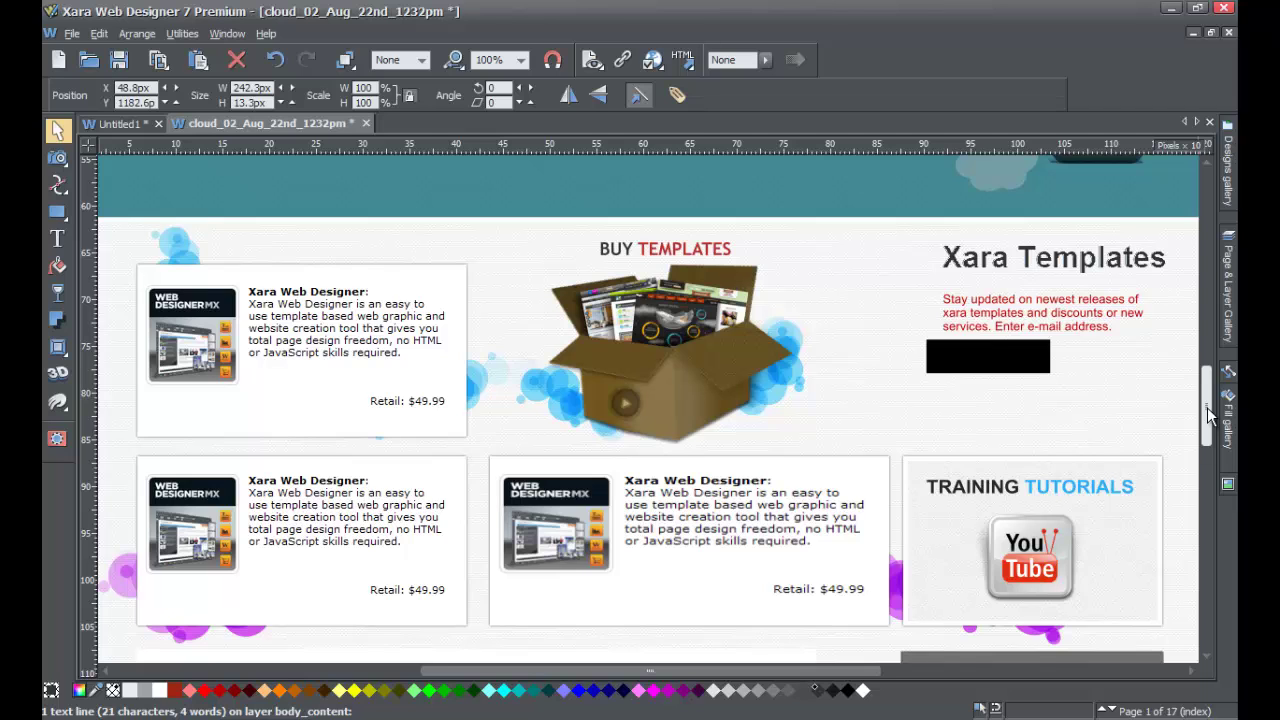
{"action": "left_click_drag", "start_coordinate": [1207, 407], "coordinate": [1208, 459]}
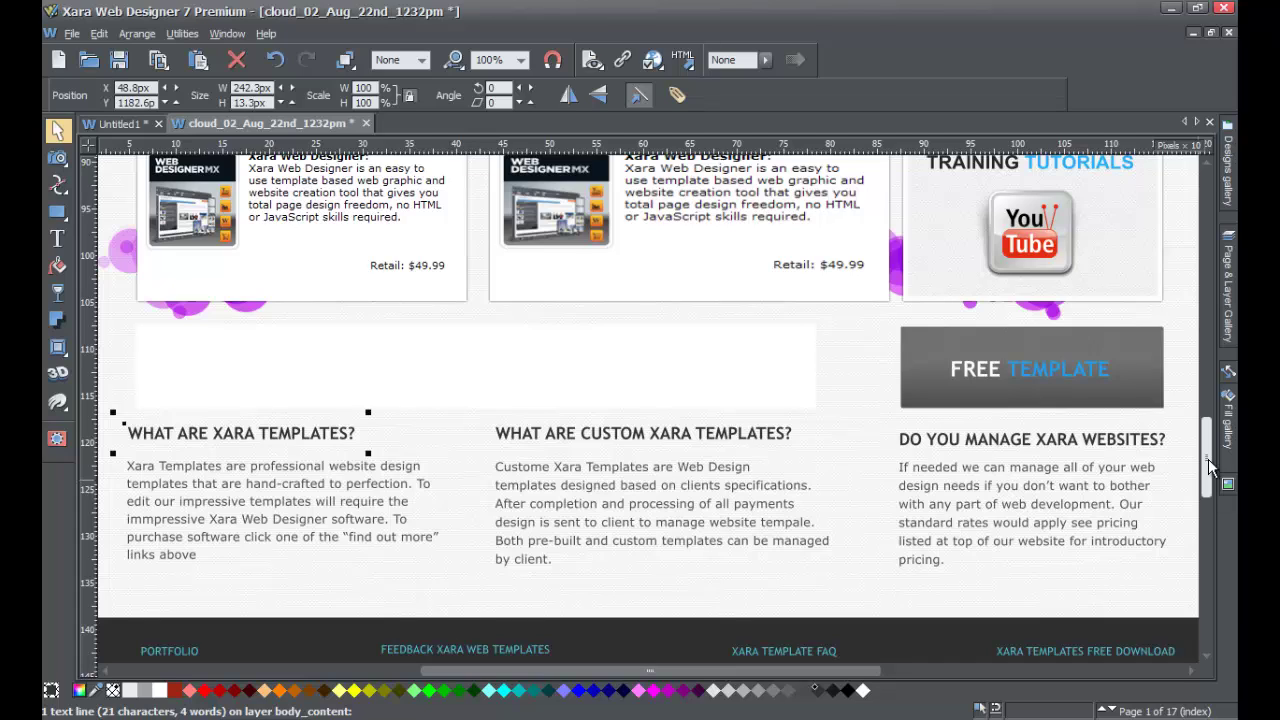
{"action": "left_click", "coordinate": [177, 35]}
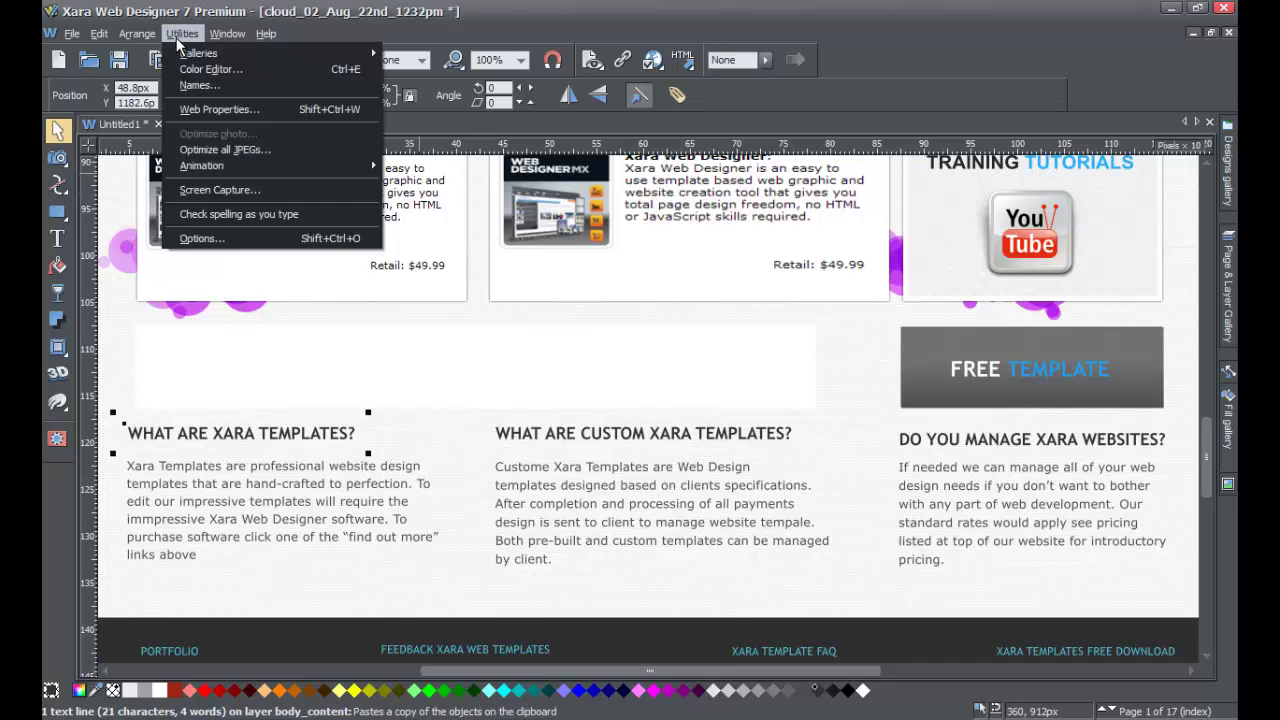
{"action": "left_click", "coordinate": [257, 108]}
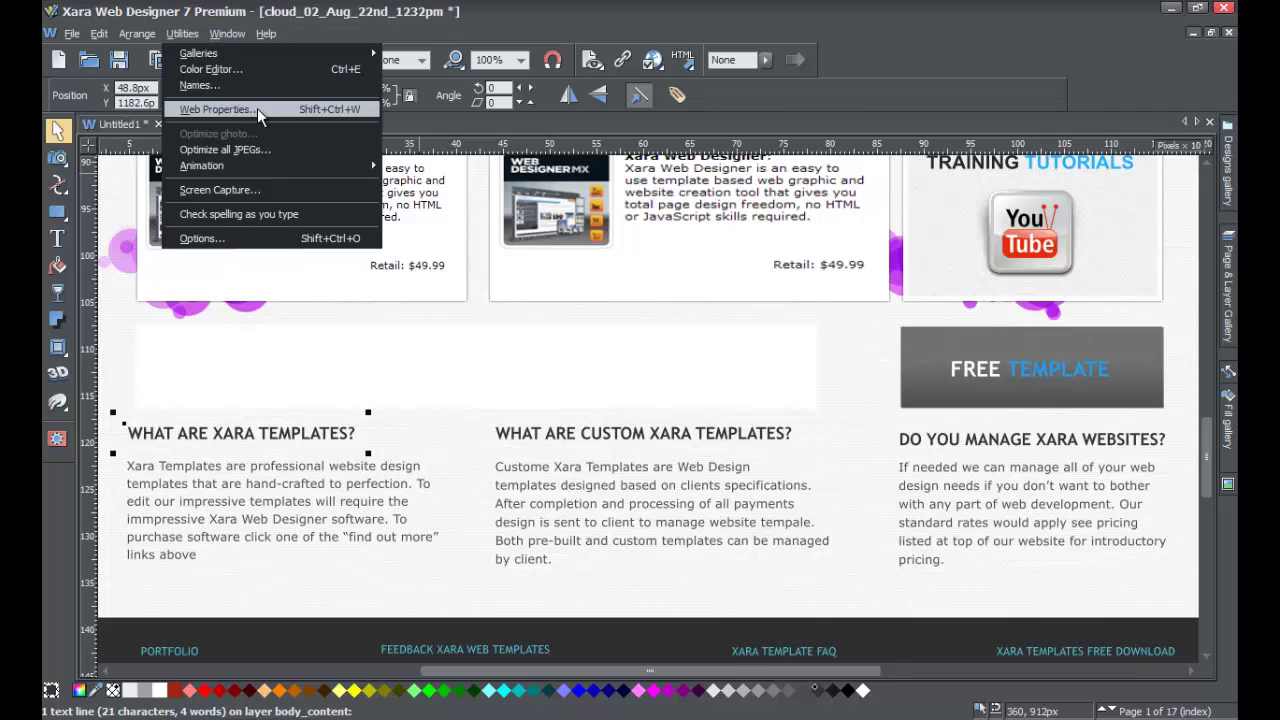
{"action": "left_click", "coordinate": [748, 99]}
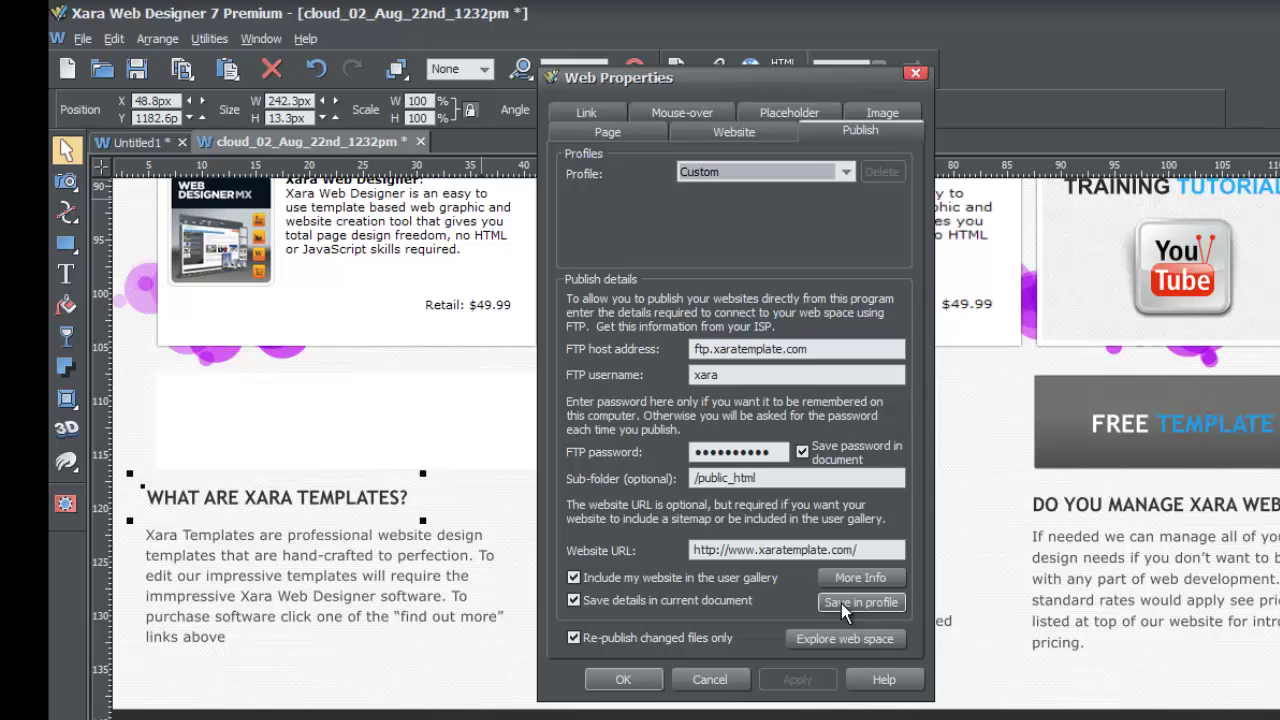
Save the publish details in a profile named Xara_Template_Website, re-entering the FTP password.
{"action": "left_click", "coordinate": [841, 603]}
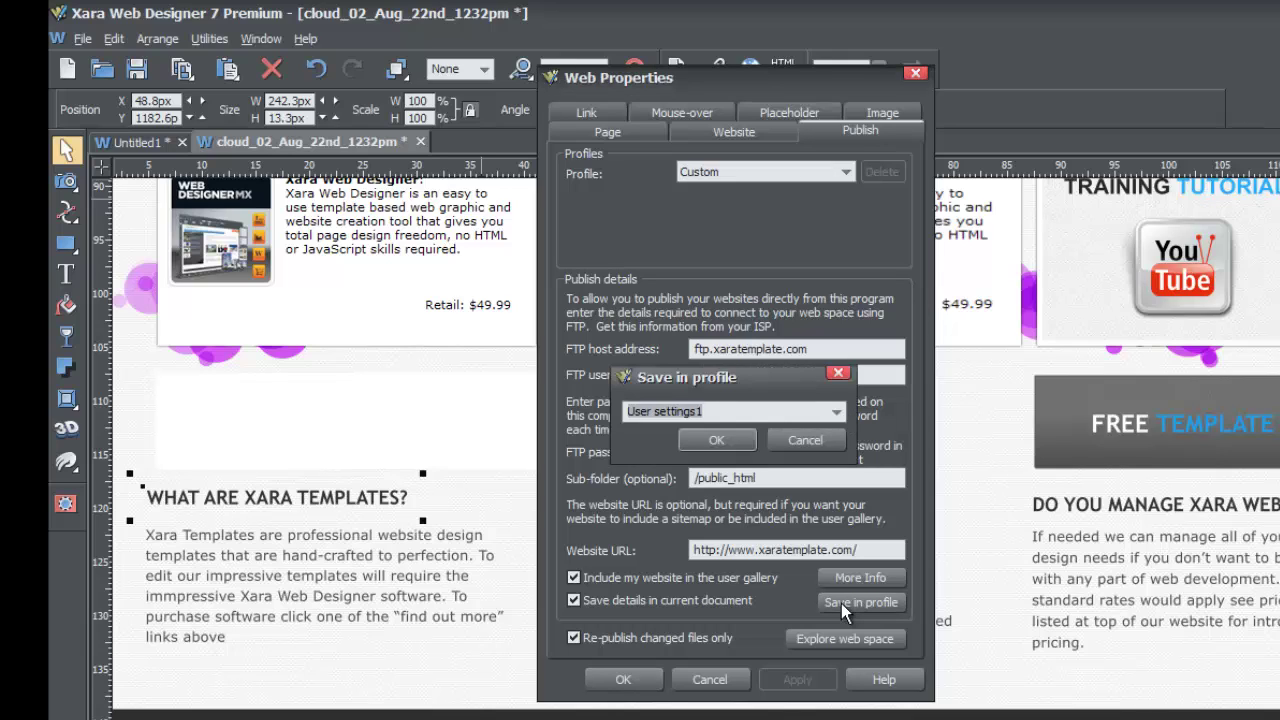
{"action": "left_click_drag", "start_coordinate": [711, 386], "coordinate": [693, 423]}
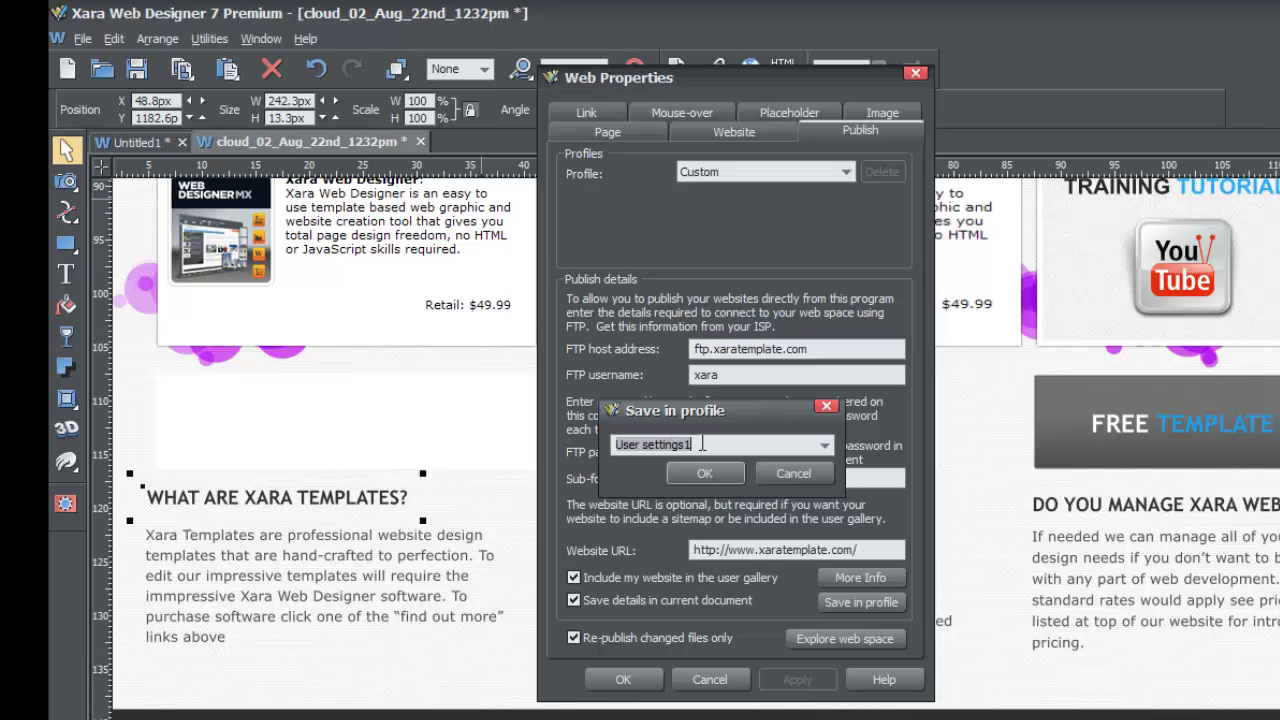
{"action": "type", "text": "Xaara"}
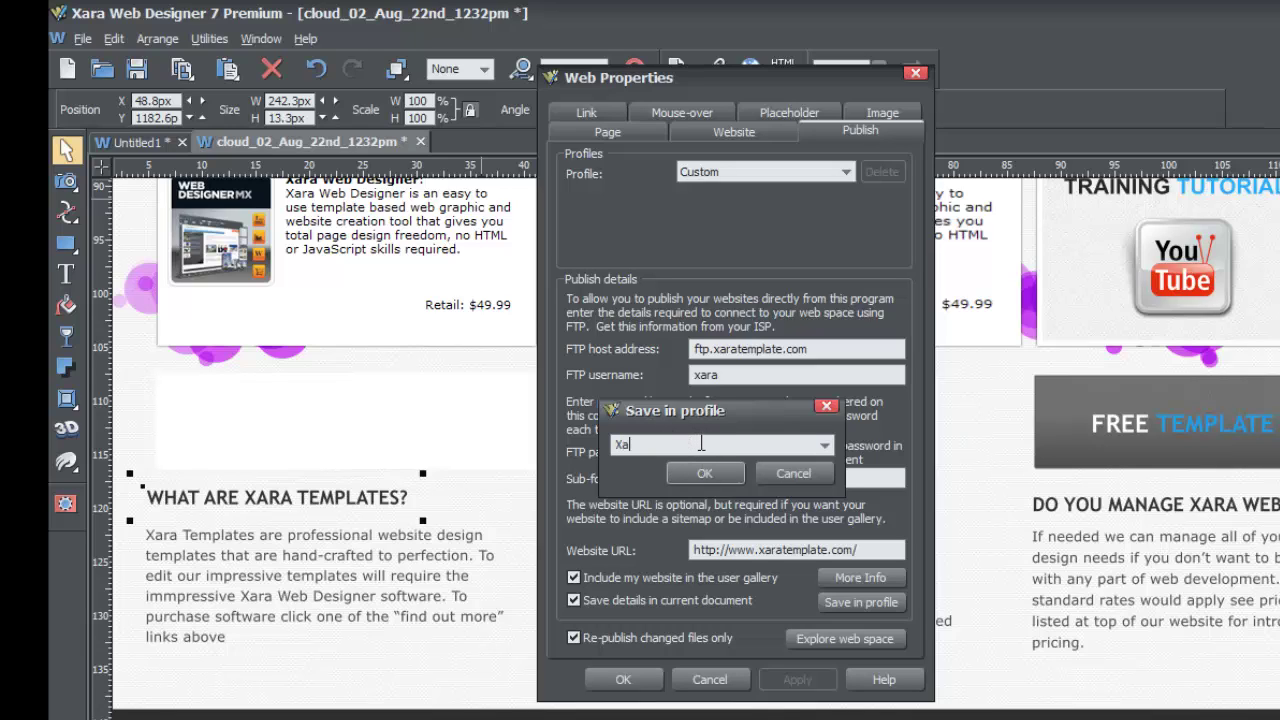
{"action": "key", "text": "BackSpace"}
{"action": "key", "text": "BackSpace"}
{"action": "key", "text": "BackSpace"}
{"action": "type", "text": "ra_ Template_Website"}
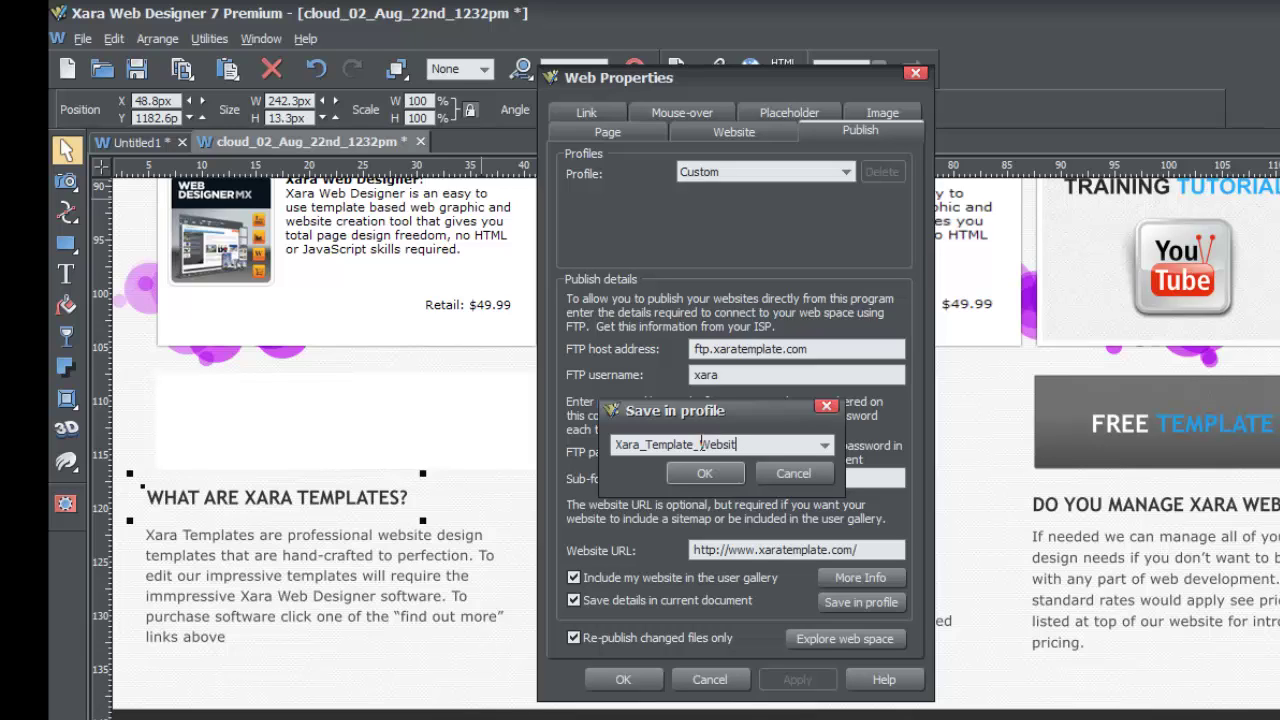
{"action": "left_click", "coordinate": [720, 474]}
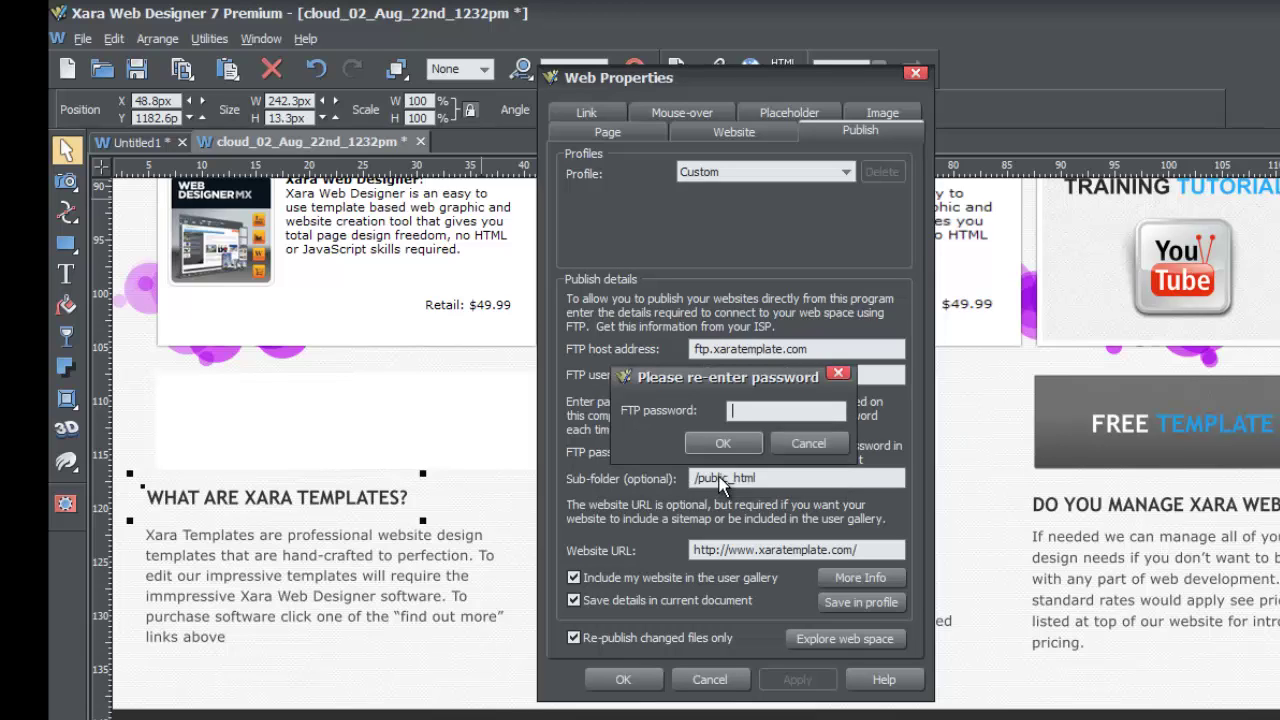
{"action": "type", "text": "***********"}
{"action": "left_click", "coordinate": [715, 443]}
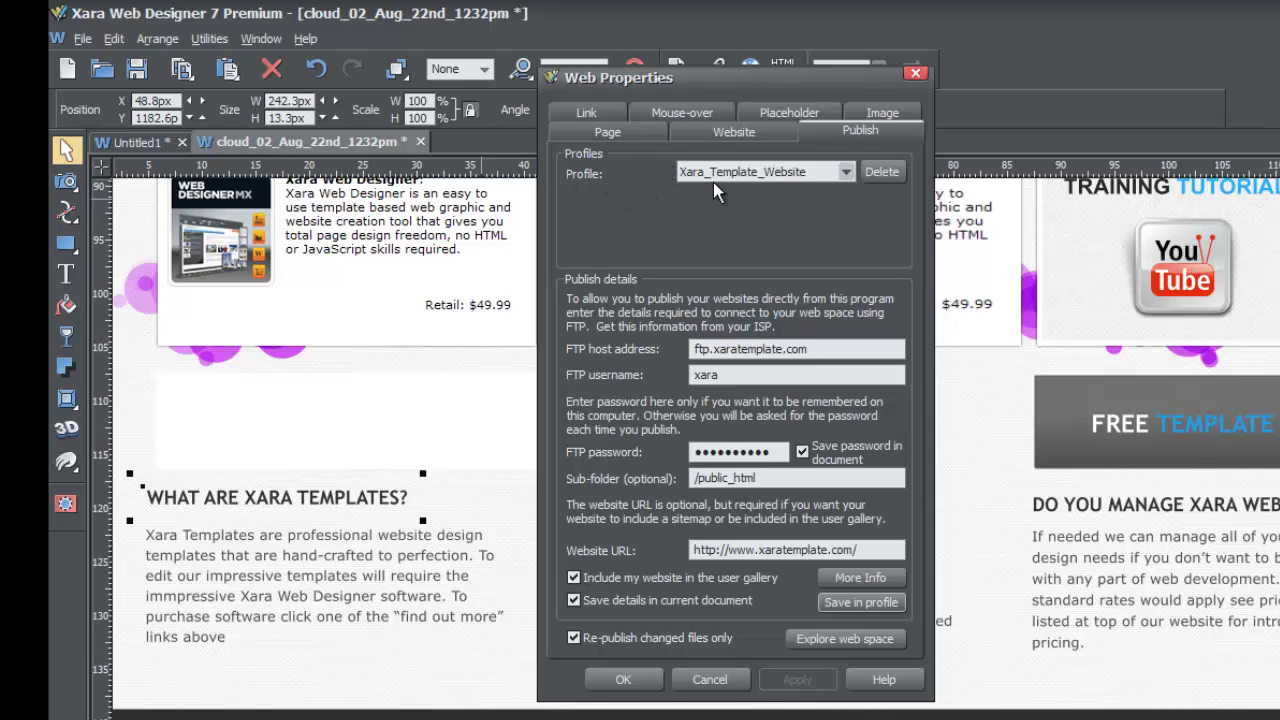
Select the Xara_Template_Website profile, apply it and close Web Properties.
{"action": "left_click", "coordinate": [803, 179]}
{"action": "left_click", "coordinate": [803, 179]}
{"action": "left_click", "coordinate": [803, 179]}
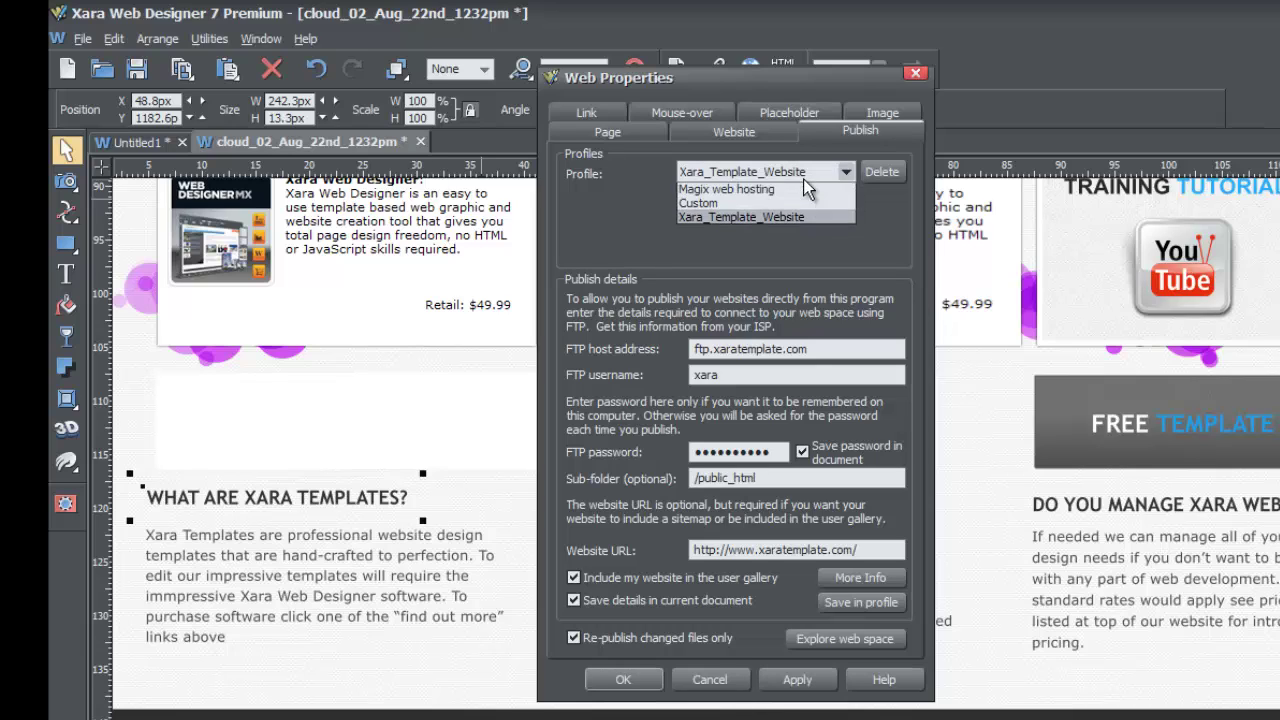
{"action": "left_click", "coordinate": [803, 179]}
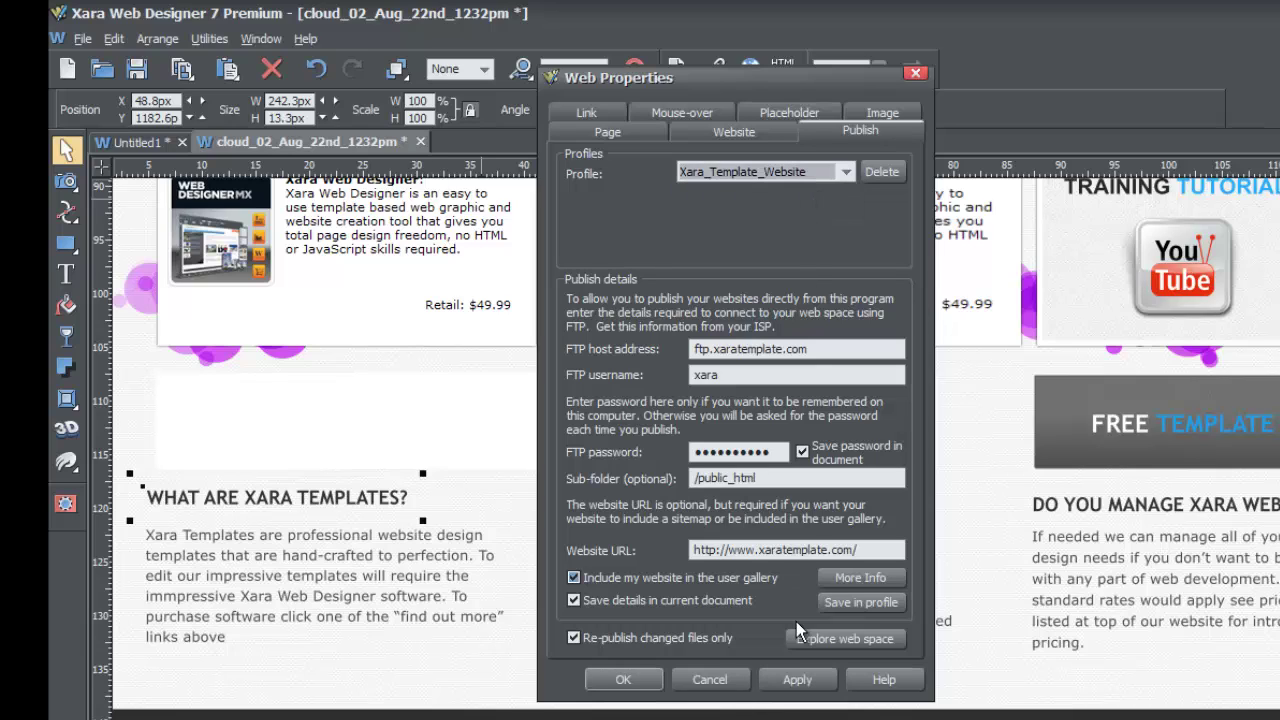
{"action": "left_click", "coordinate": [797, 680]}
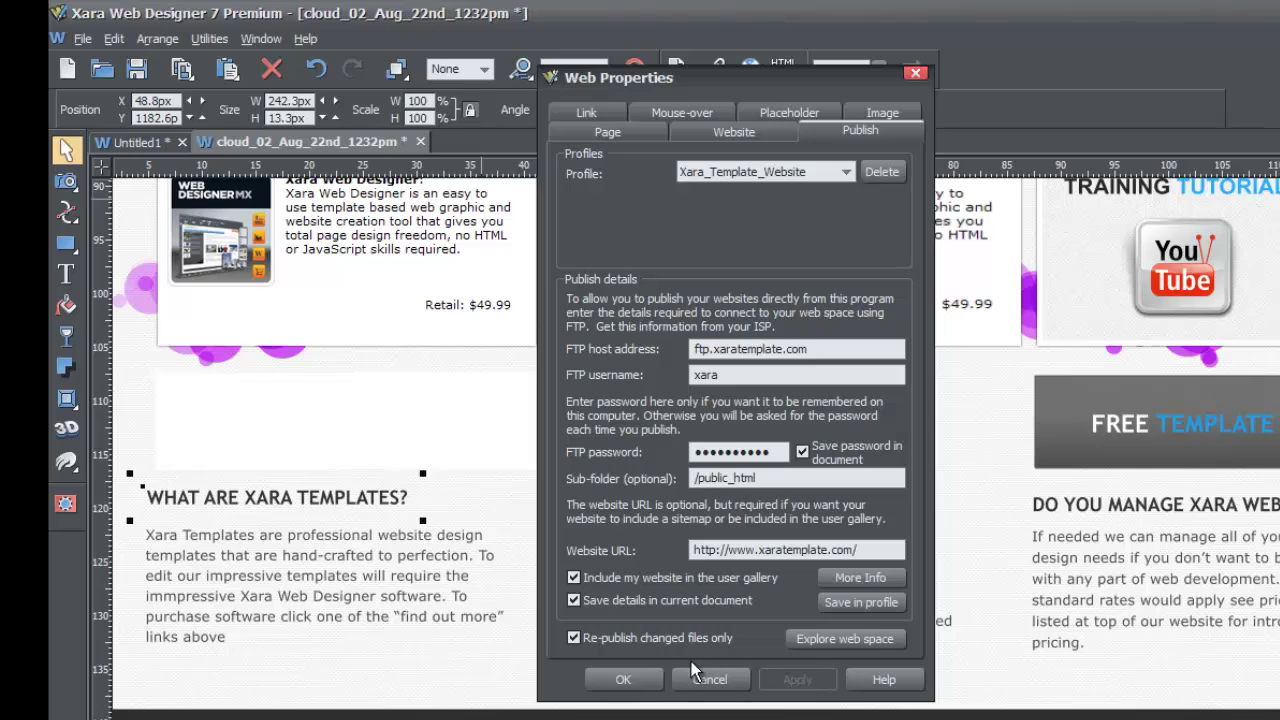
{"action": "left_click", "coordinate": [627, 681]}
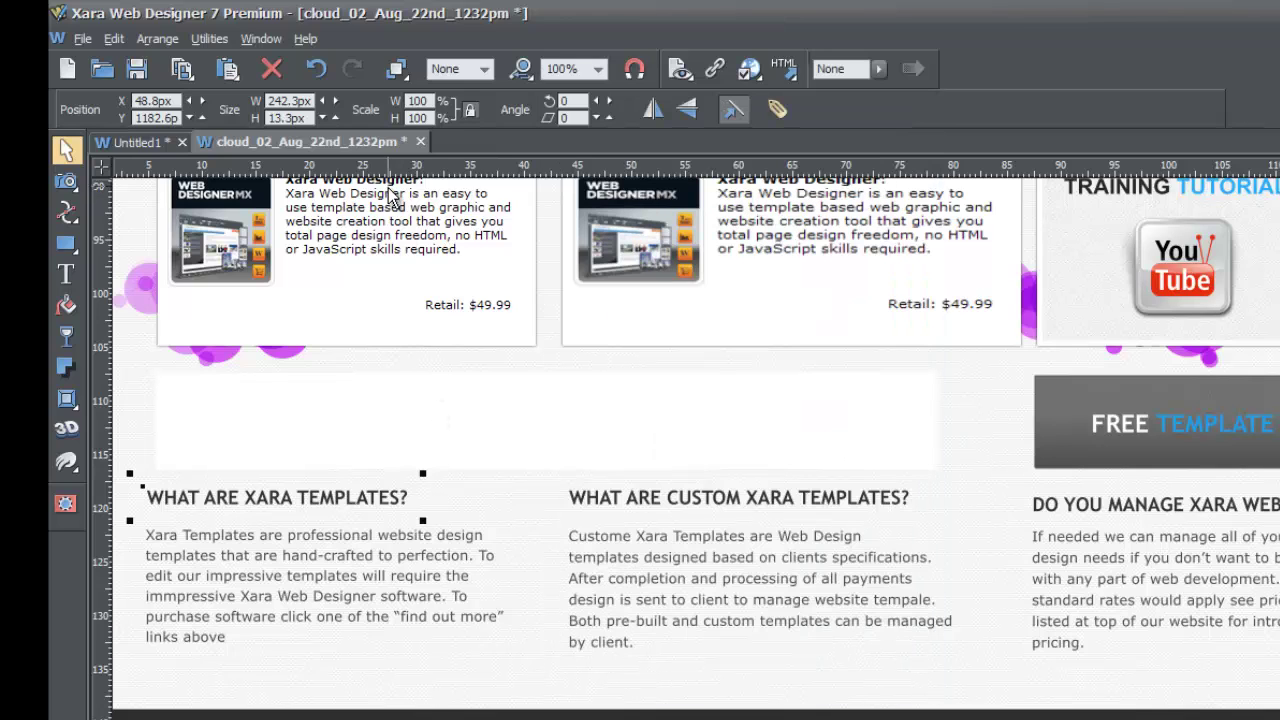
Close cloud_02_Aug_22nd_1232pm with its changes saved, and close Untitled1 discarding its changes.
{"action": "left_click", "coordinate": [421, 140]}
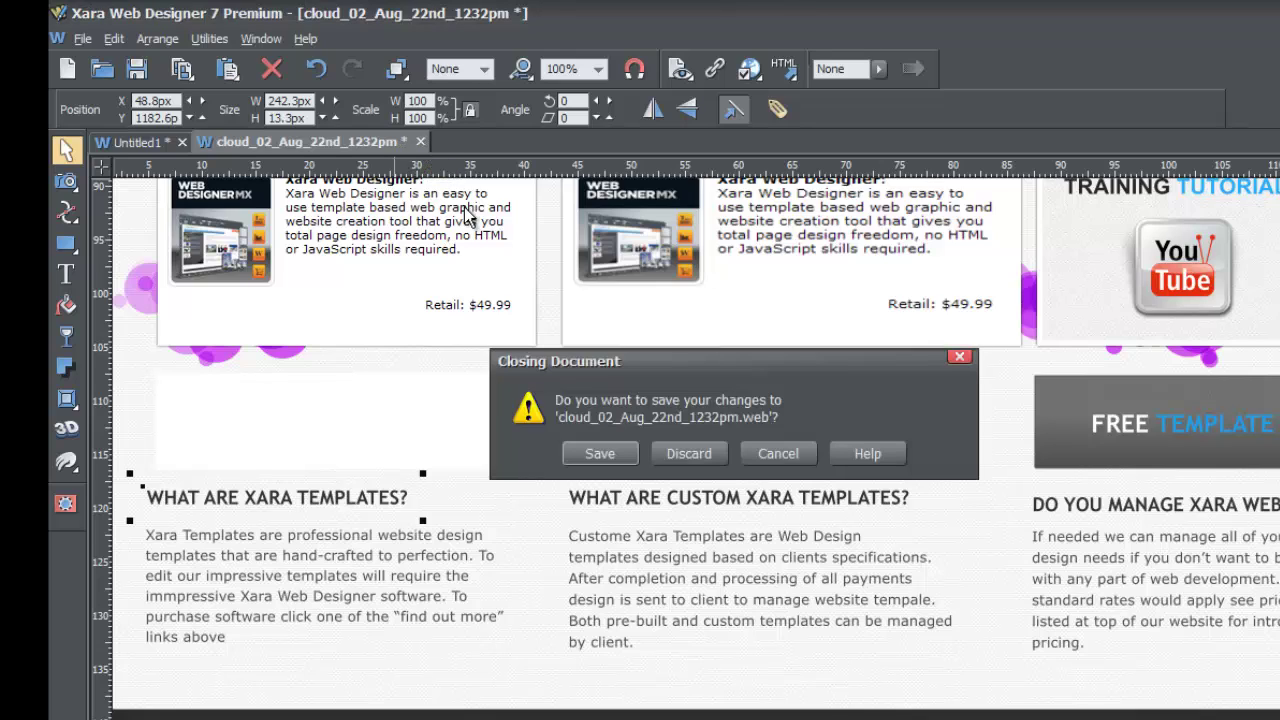
{"action": "left_click", "coordinate": [601, 455]}
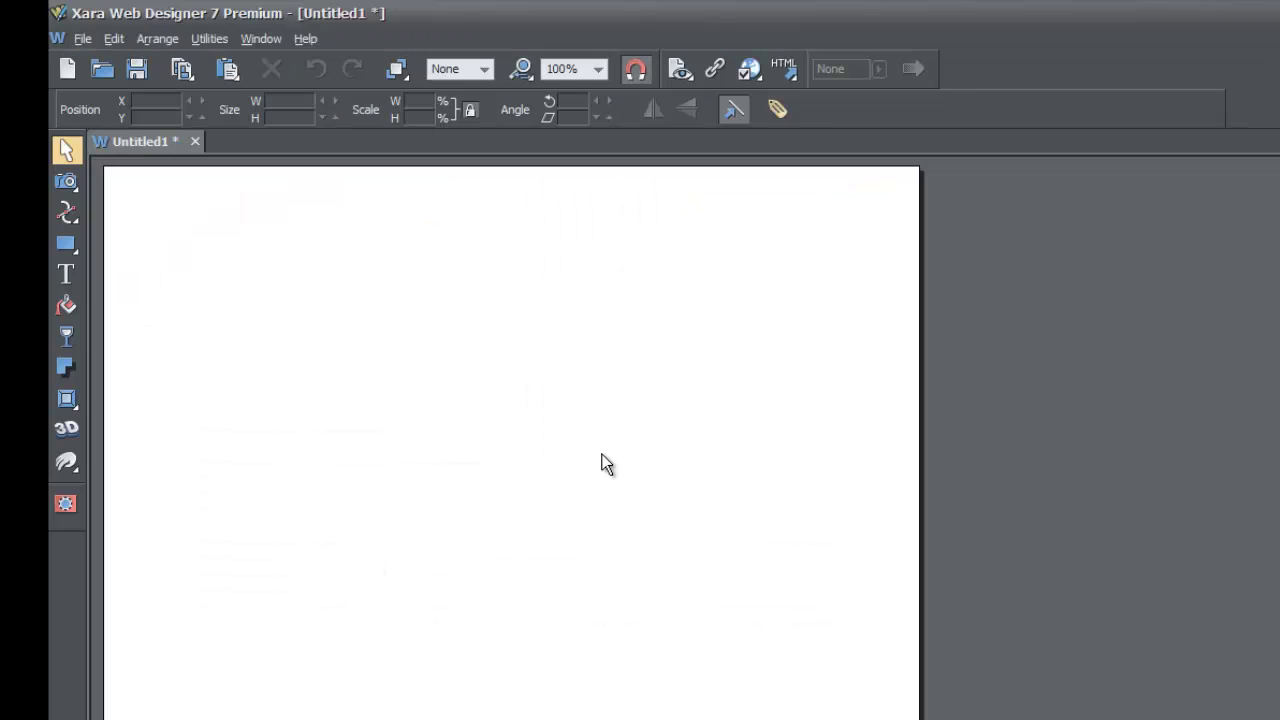
{"action": "left_click", "coordinate": [196, 142]}
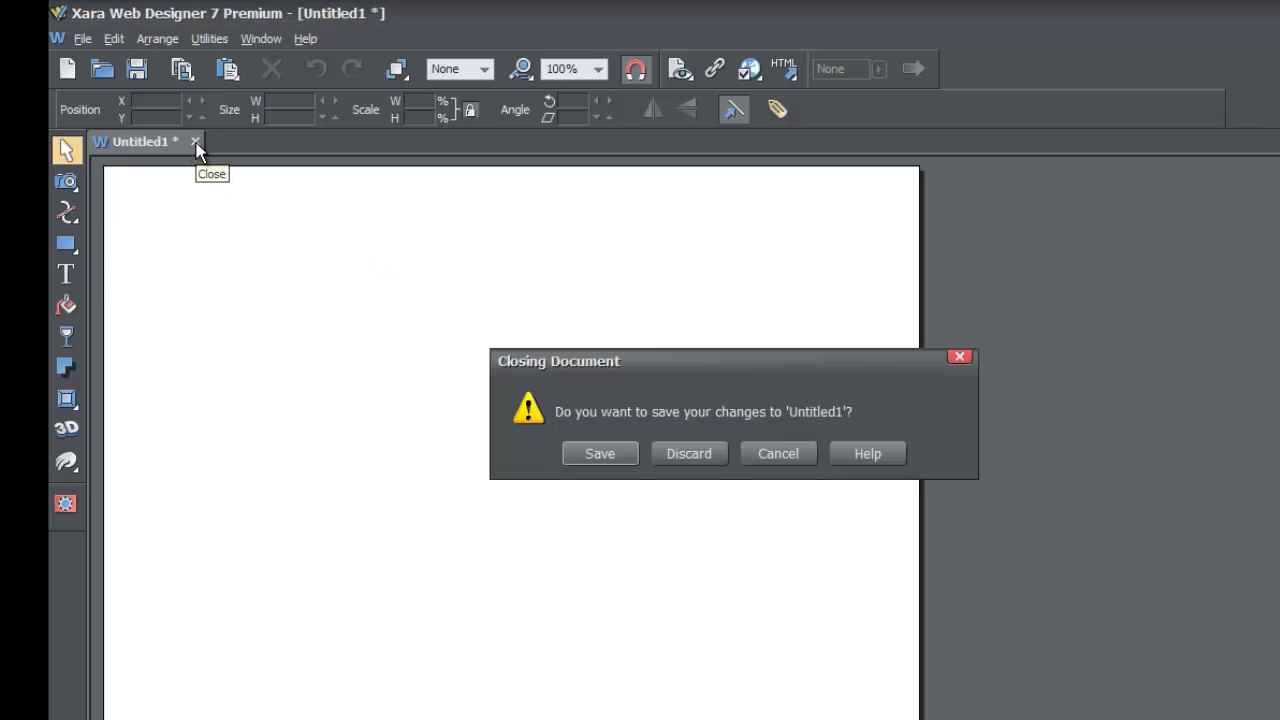
{"action": "left_click", "coordinate": [668, 453]}
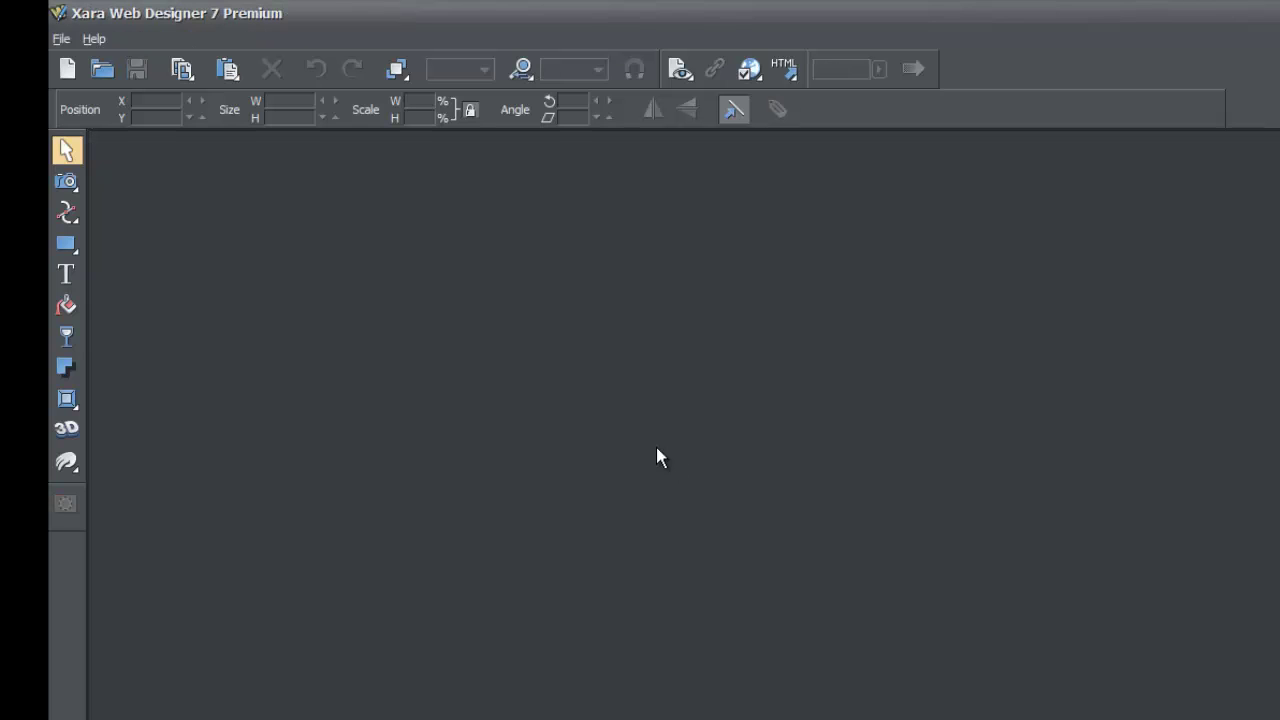
Create a new blank document and open its publish settings in Web Properties.
{"action": "left_click", "coordinate": [67, 68]}
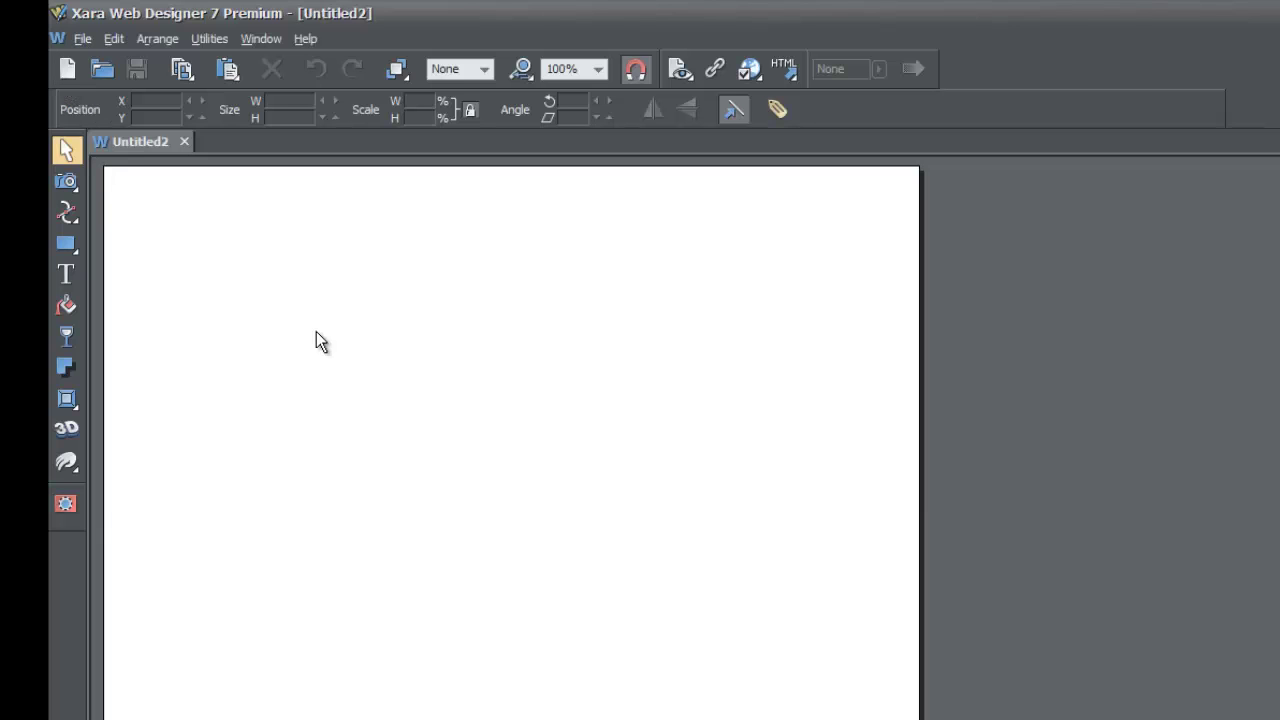
{"action": "left_click", "coordinate": [205, 40]}
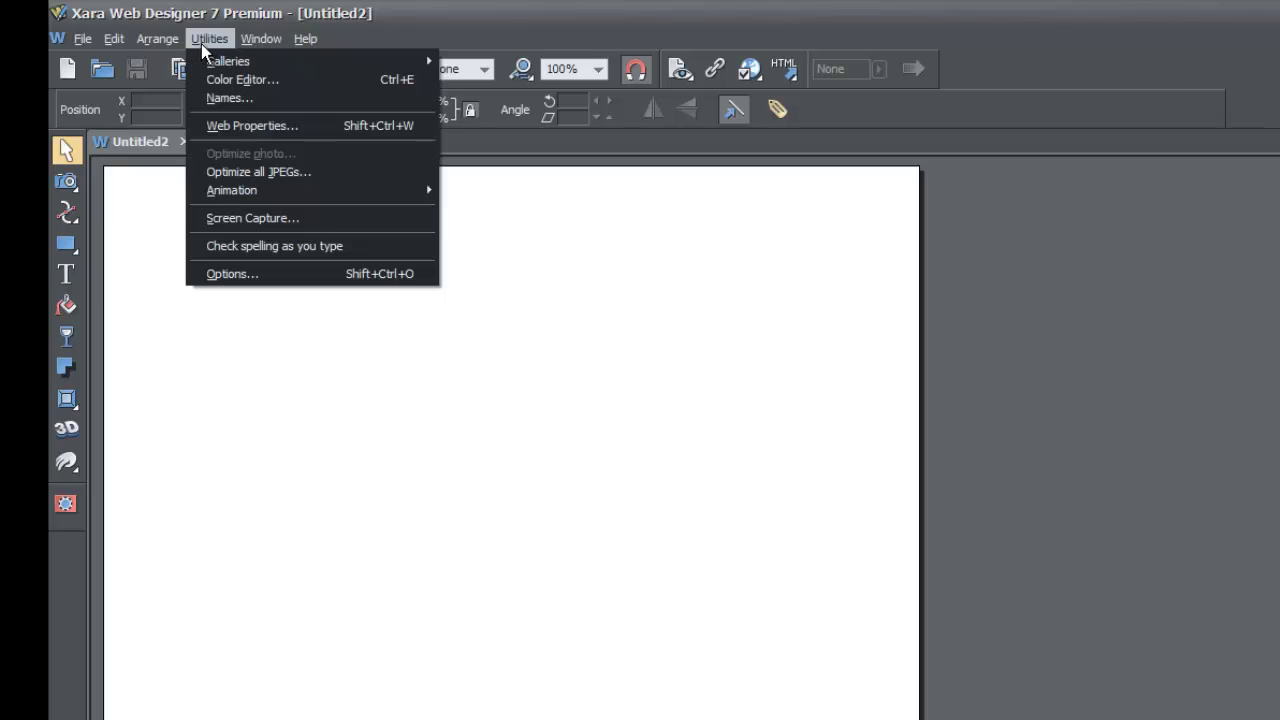
{"action": "left_click", "coordinate": [246, 125]}
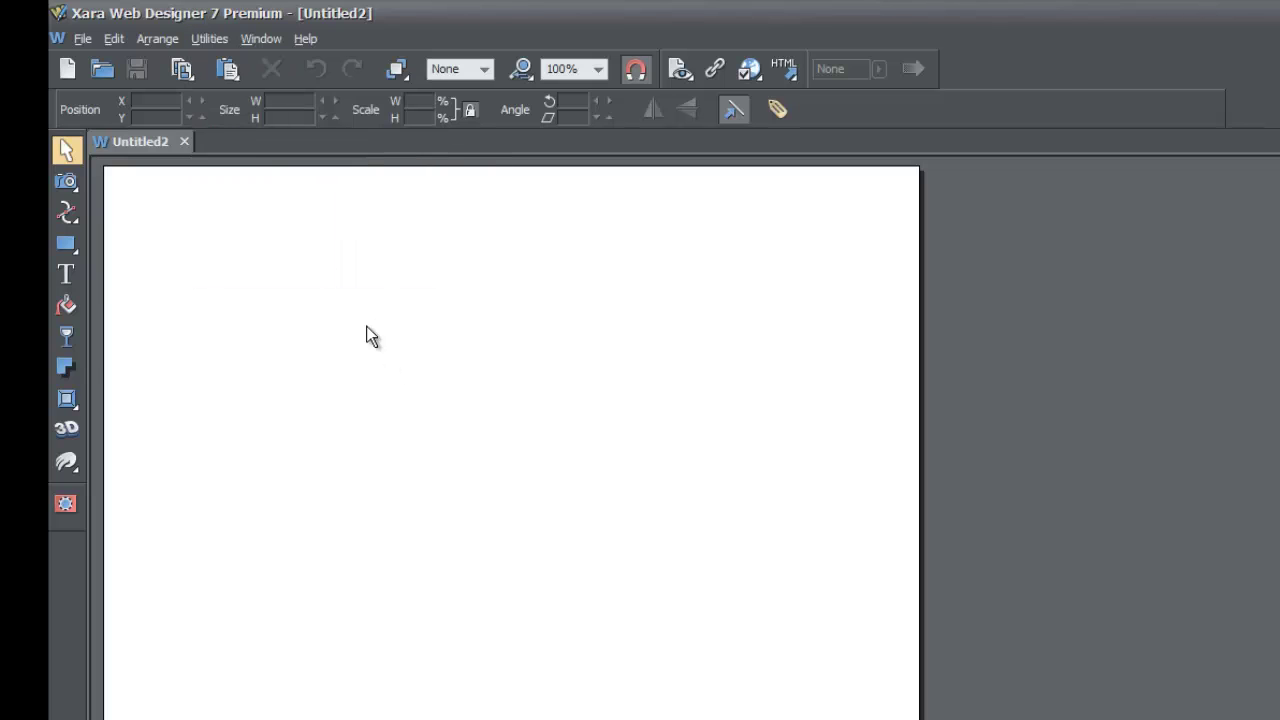
{"action": "left_click", "coordinate": [209, 38]}
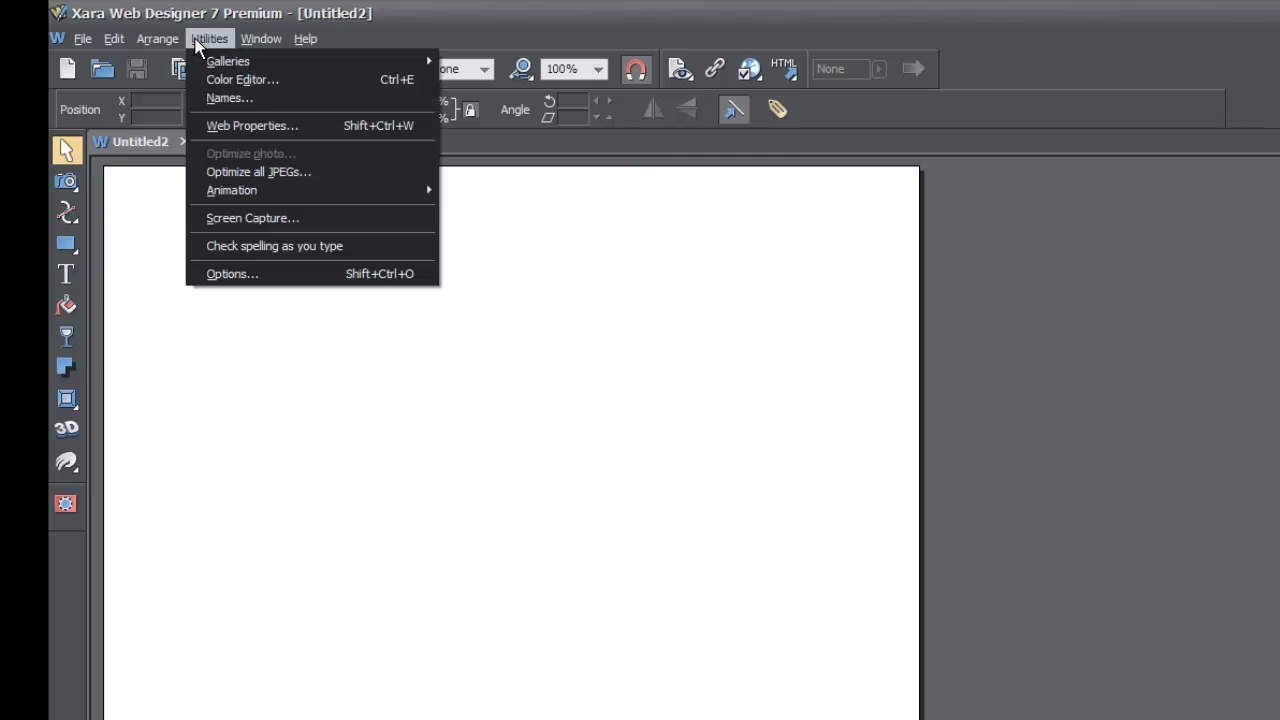
{"action": "left_click", "coordinate": [249, 124]}
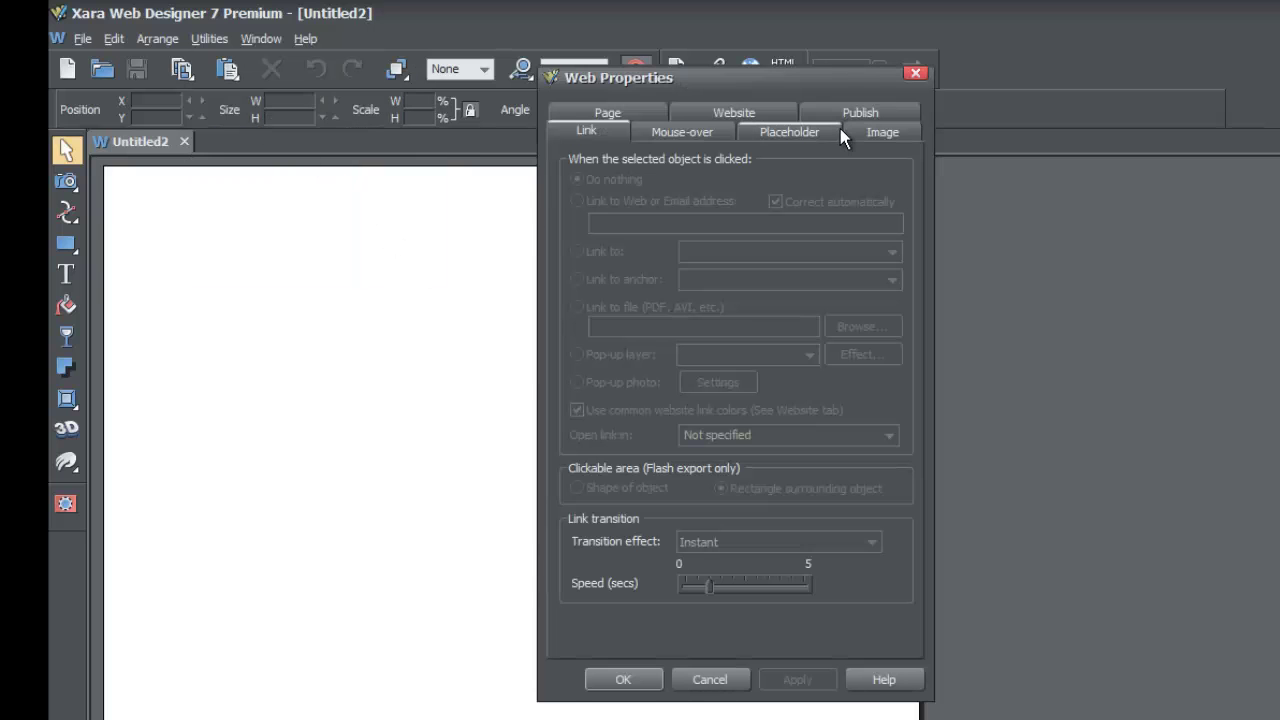
{"action": "left_click_drag", "start_coordinate": [838, 81], "coordinate": [786, 115]}
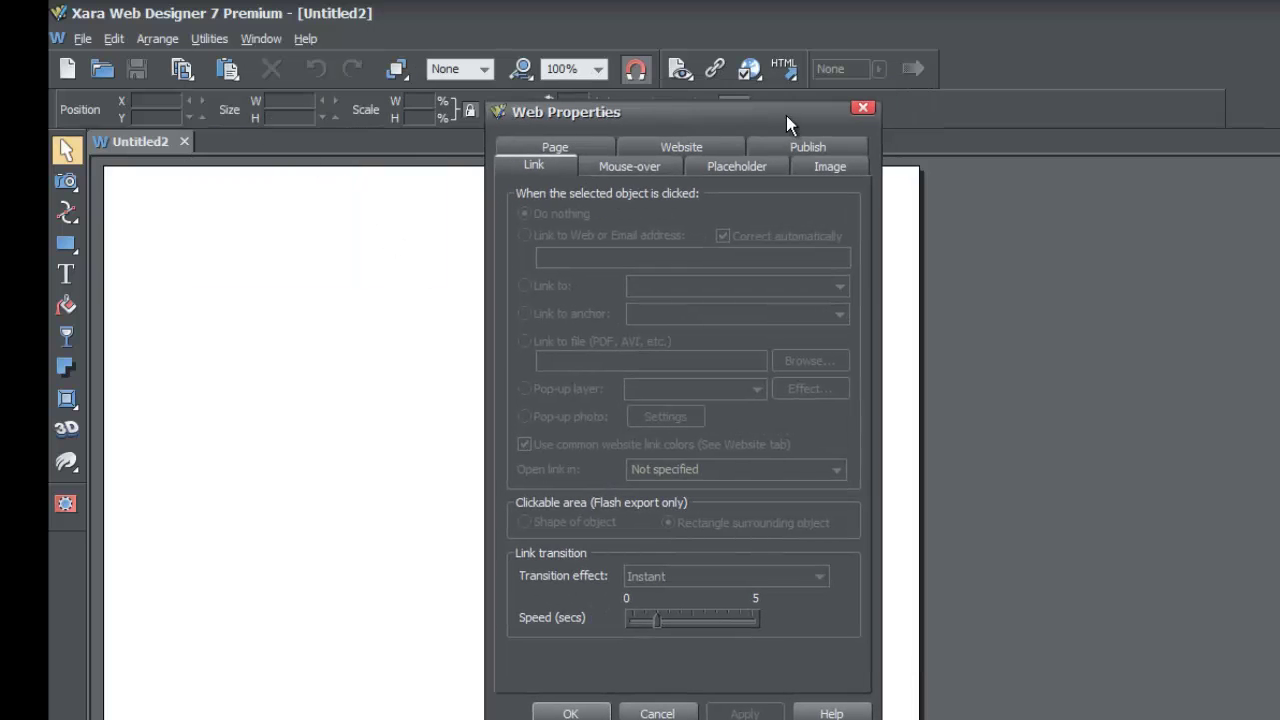
{"action": "left_click", "coordinate": [810, 147]}
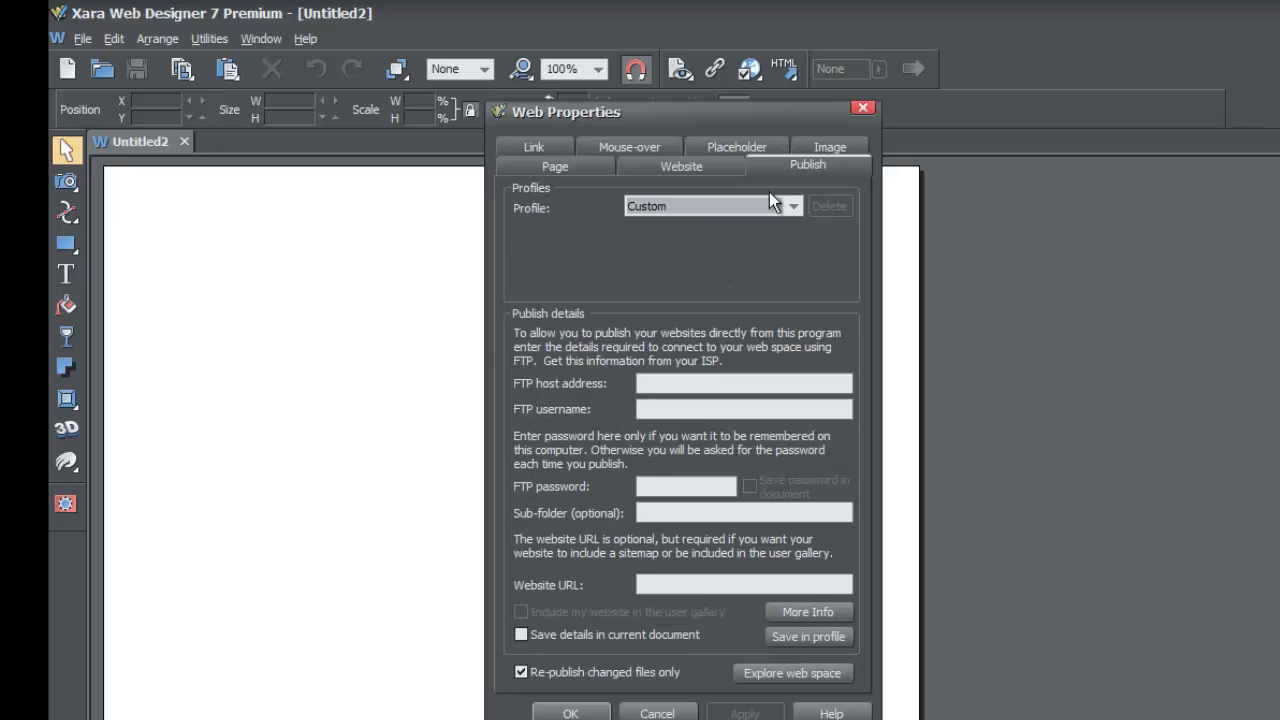
Load the saved Xara_Template_Website profile into the new document's publish details.
{"action": "left_click", "coordinate": [700, 210]}
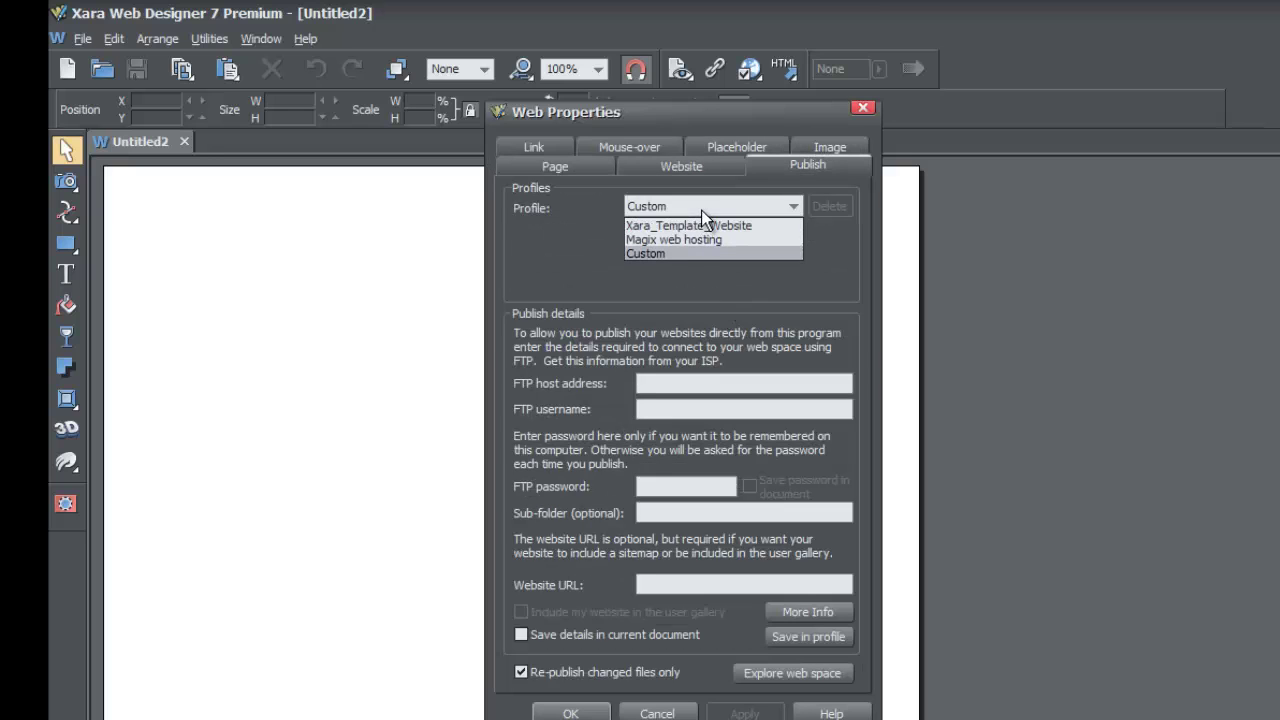
{"action": "left_click", "coordinate": [754, 226]}
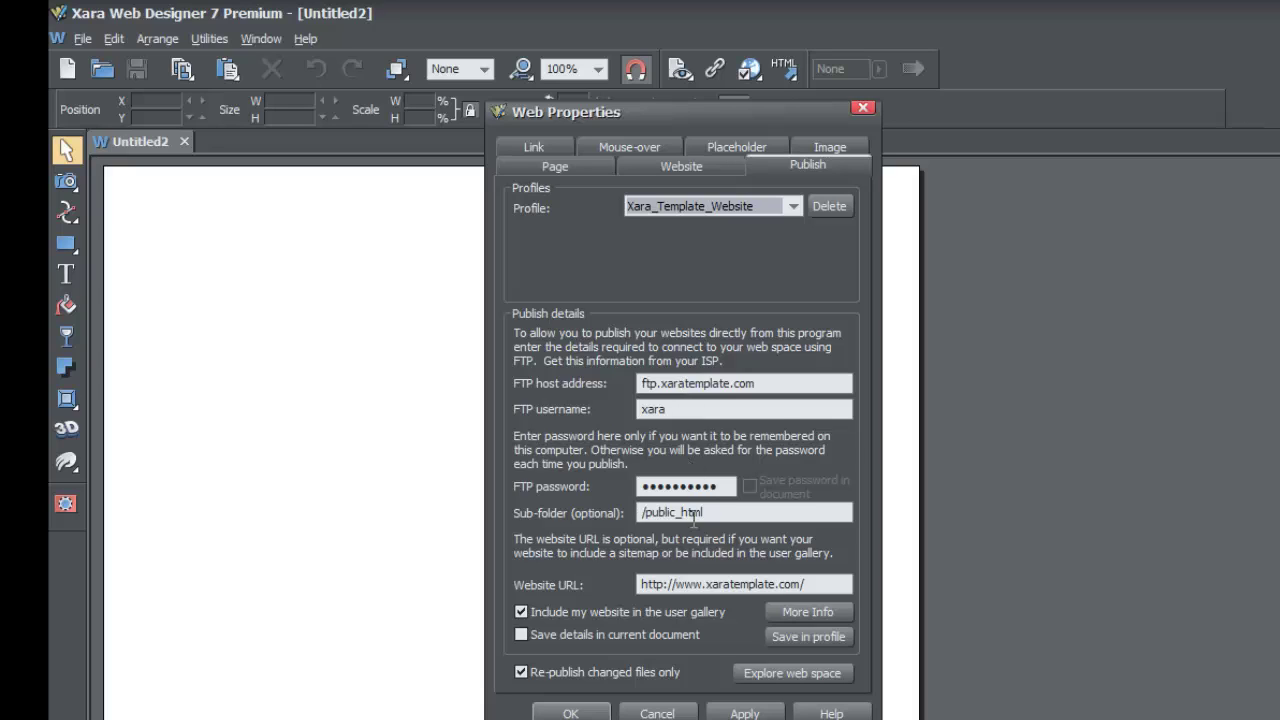
{"action": "left_click", "coordinate": [788, 212]}
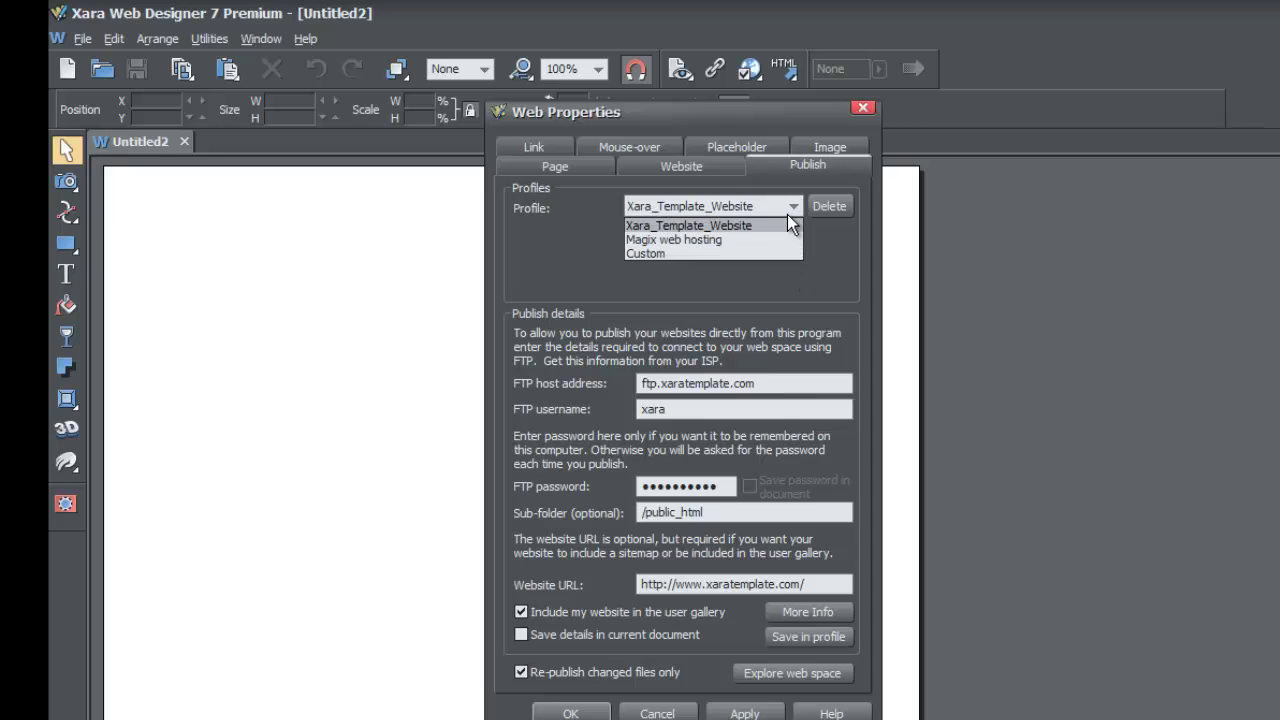
{"action": "left_click", "coordinate": [788, 212]}
{"action": "left_click", "coordinate": [788, 212]}
{"action": "left_click", "coordinate": [783, 211]}
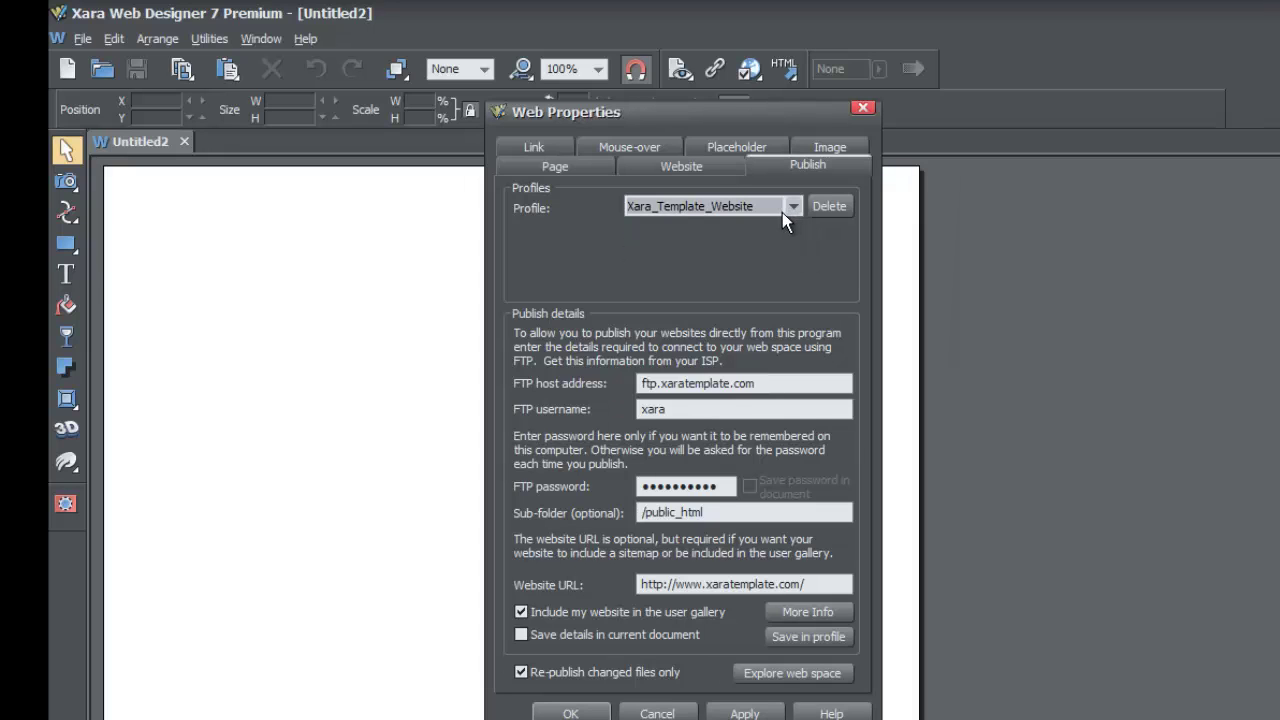
{"action": "left_click", "coordinate": [787, 207]}
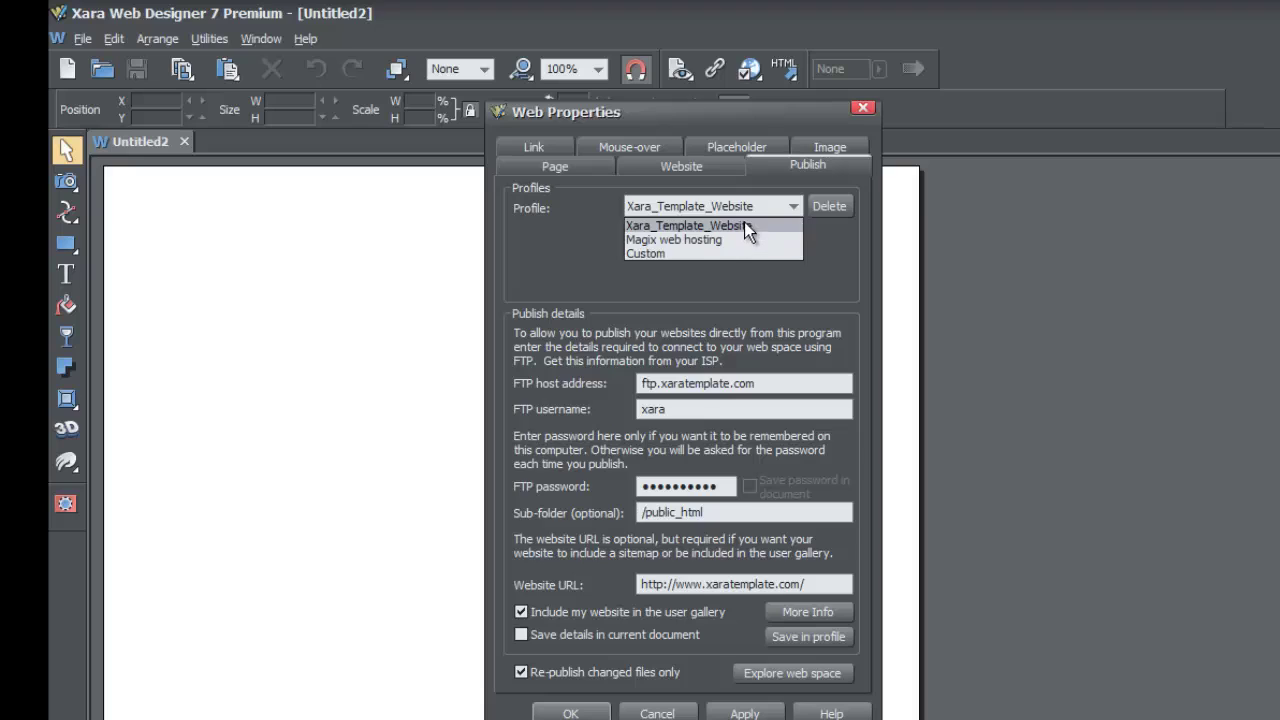
{"action": "left_click", "coordinate": [744, 224]}
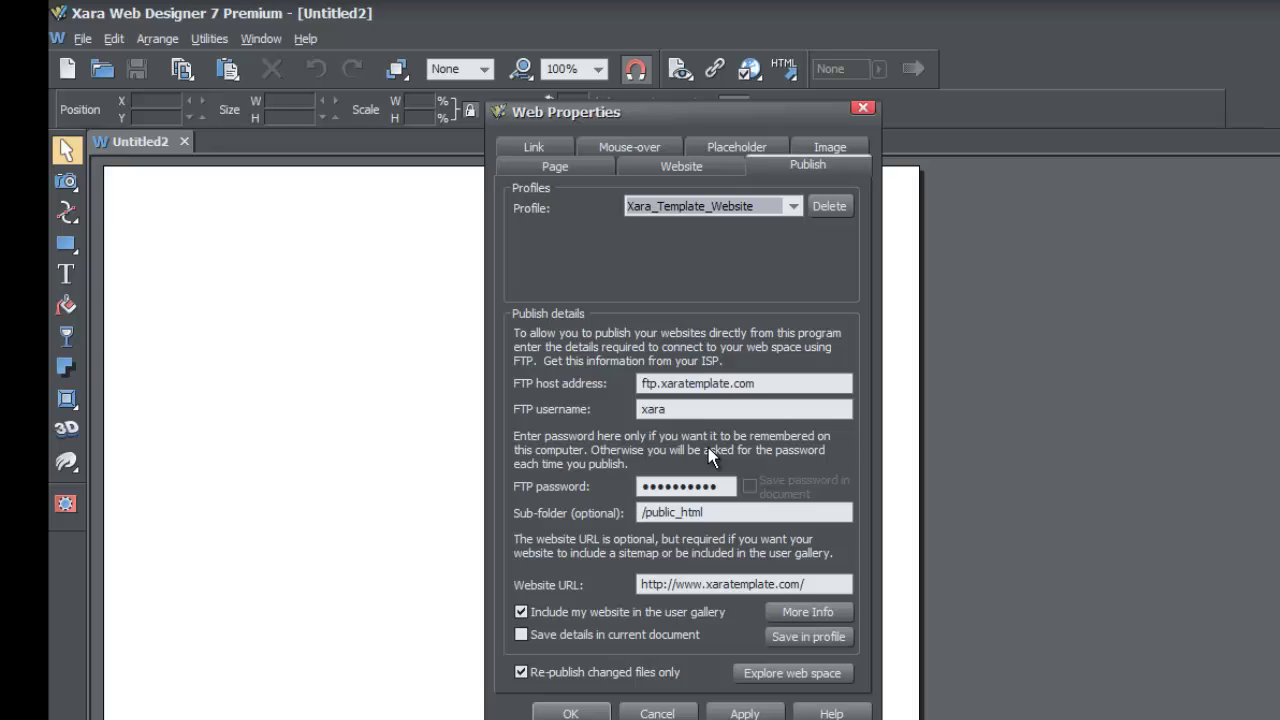
Delete the Xara_Template_Website profile from the saved publish profiles.
{"action": "left_click", "coordinate": [795, 206]}
{"action": "left_click", "coordinate": [779, 223]}
{"action": "left_click", "coordinate": [830, 205]}
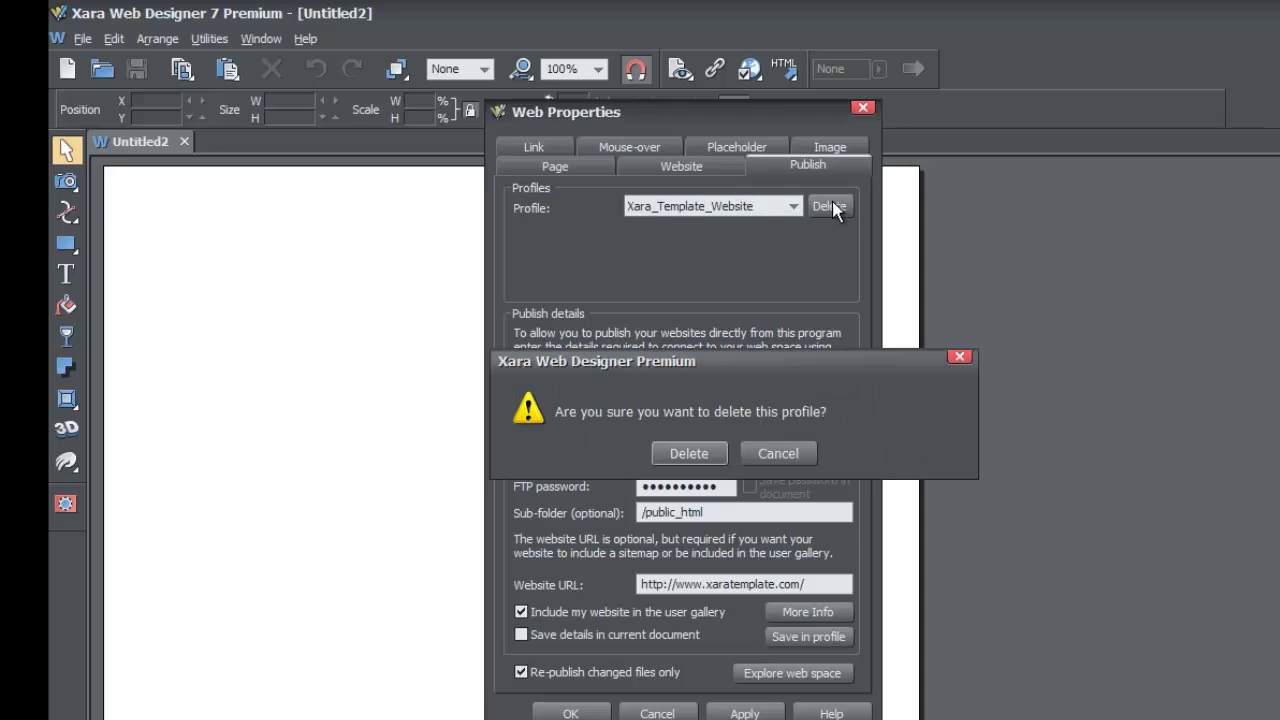
{"action": "left_click", "coordinate": [688, 453]}
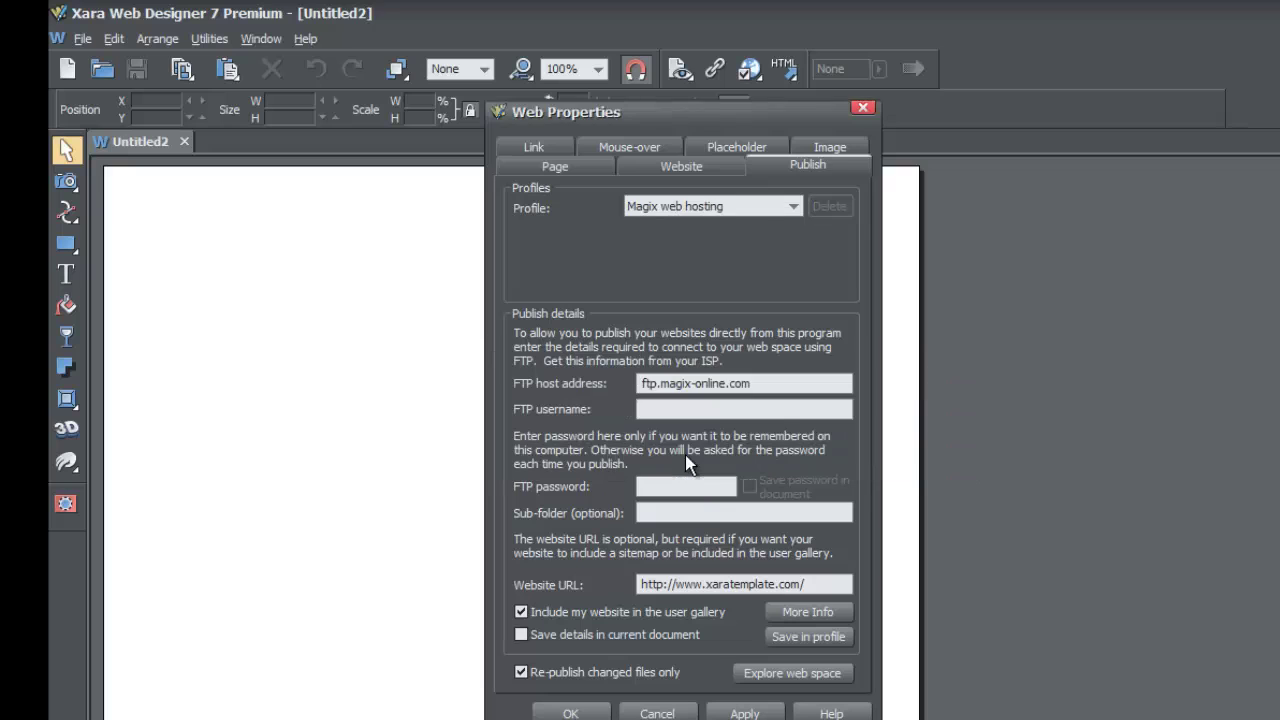
Review the remaining publish profiles, choosing Magix web hosting and finally setting the profile to Custom.
{"action": "left_click", "coordinate": [789, 210]}
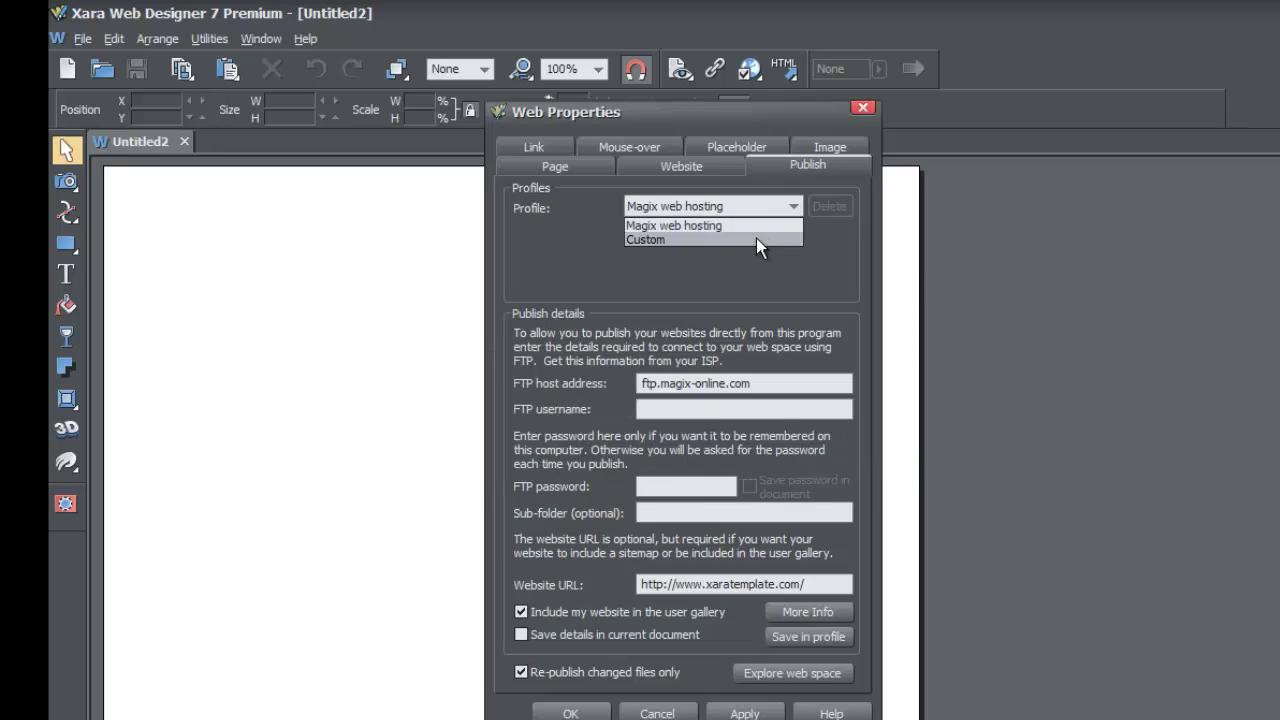
{"action": "left_click", "coordinate": [778, 224]}
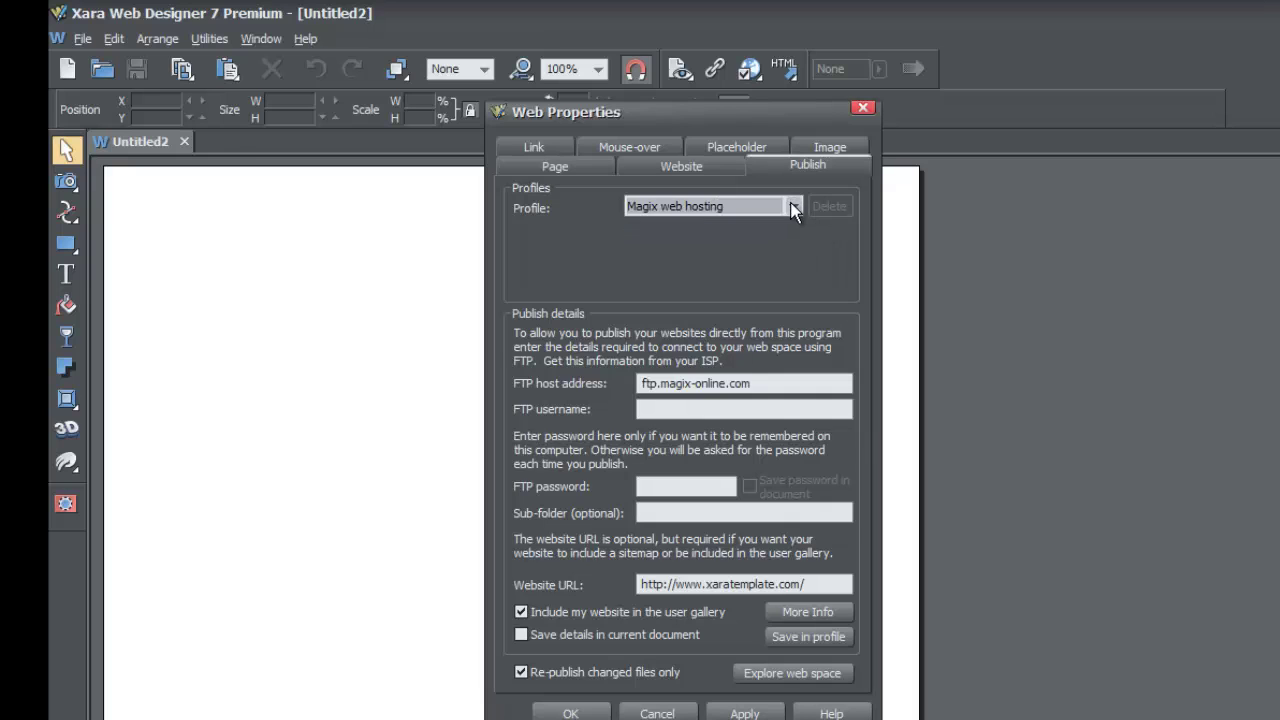
{"action": "left_click", "coordinate": [793, 207]}
{"action": "left_click", "coordinate": [760, 231]}
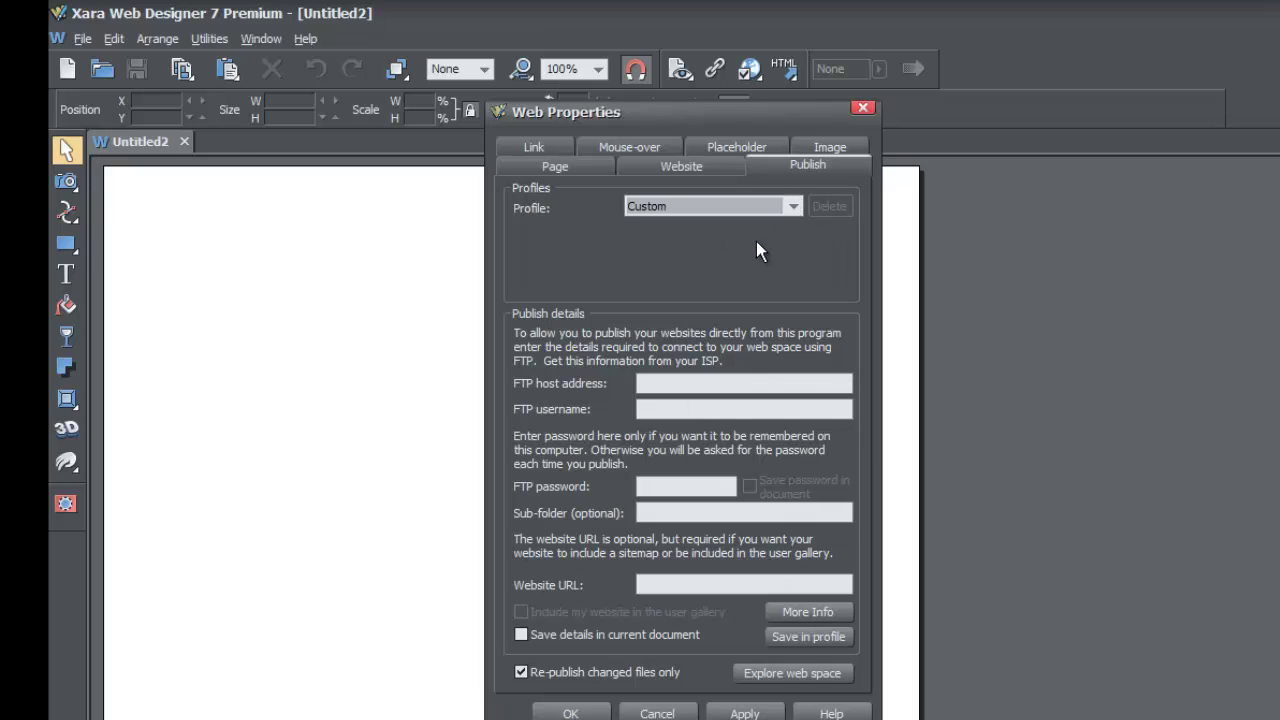